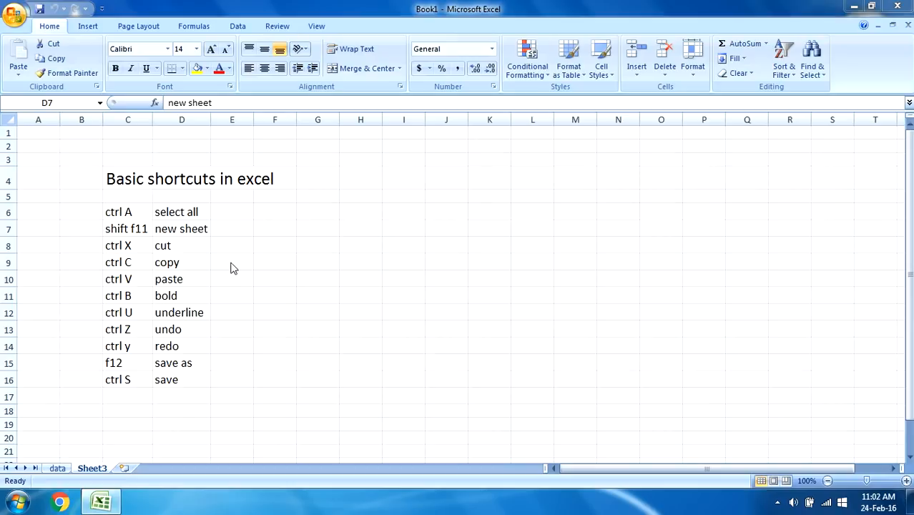
{"action": "left_click", "coordinate": [123, 208]}
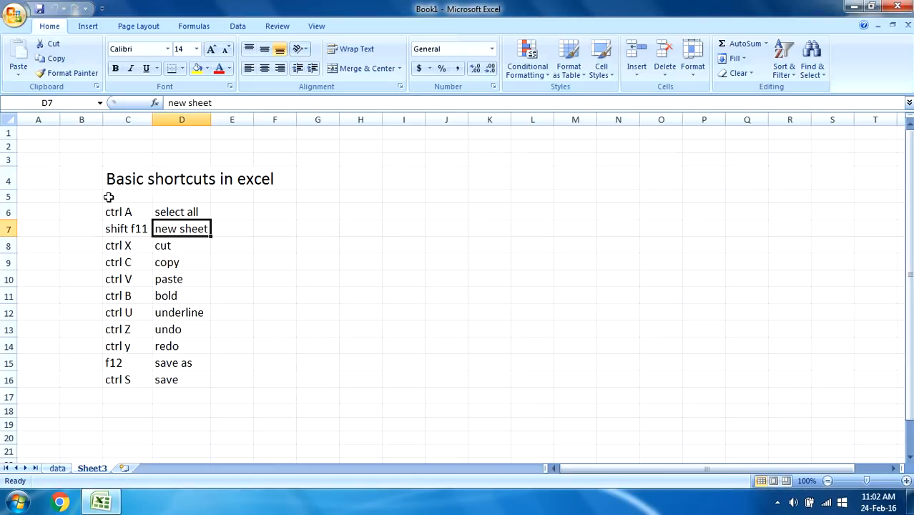
{"action": "left_click", "coordinate": [131, 212]}
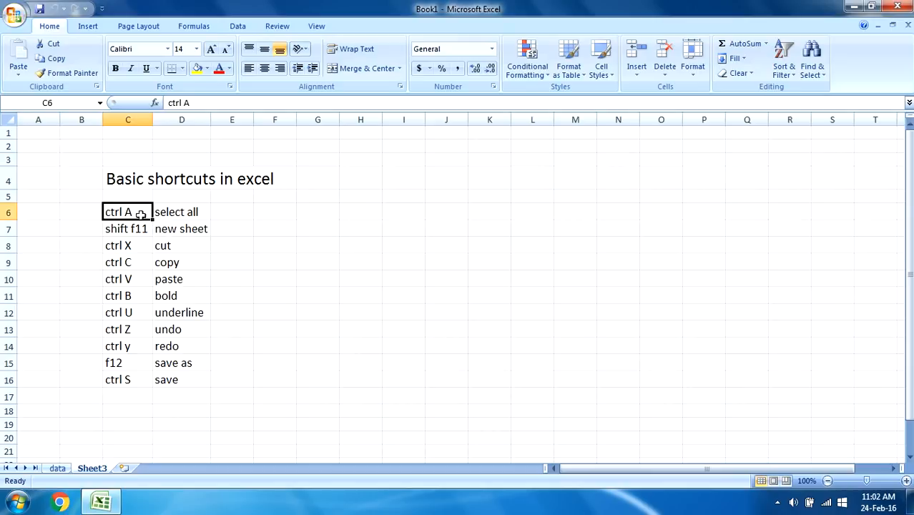
{"action": "left_click", "coordinate": [319, 215]}
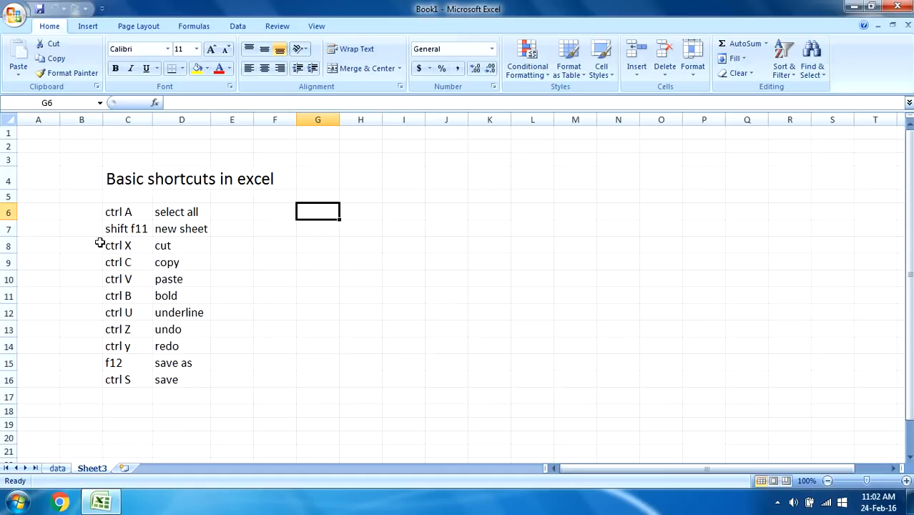
{"action": "left_click", "coordinate": [126, 214]}
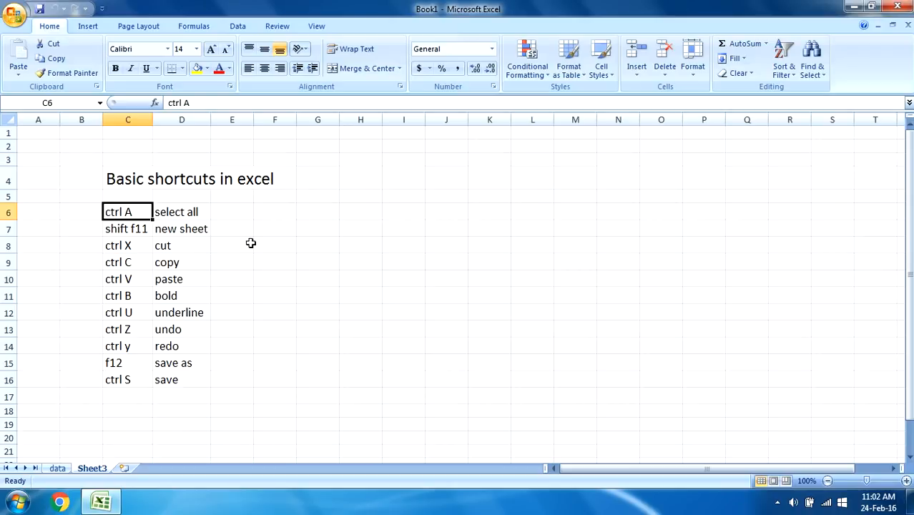
Select the entire worksheet starting from the empty cell J4, then clear the selection.
{"action": "left_click", "coordinate": [432, 180]}
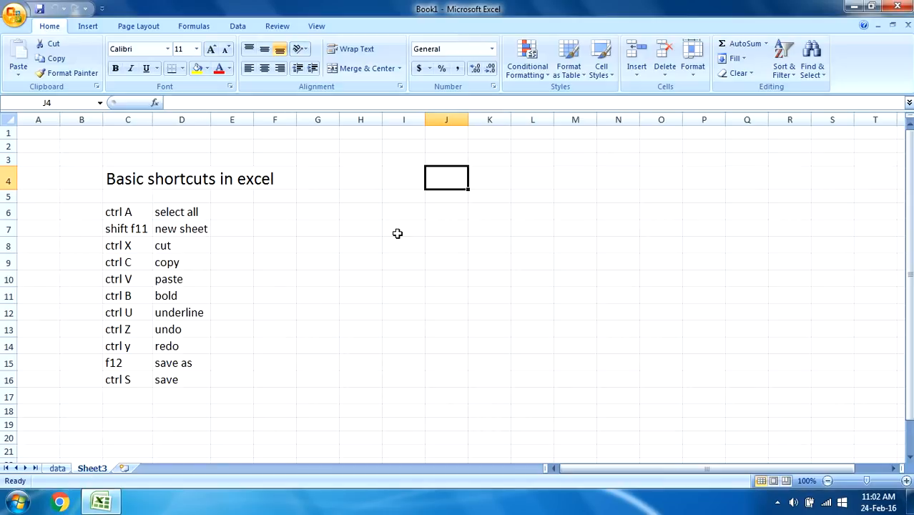
{"action": "key", "text": "ctrl+a"}
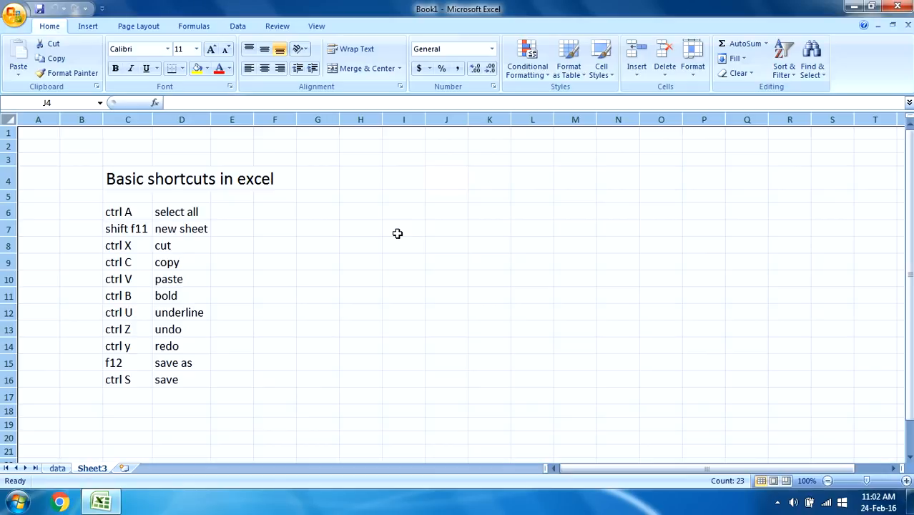
{"action": "left_click", "coordinate": [352, 243]}
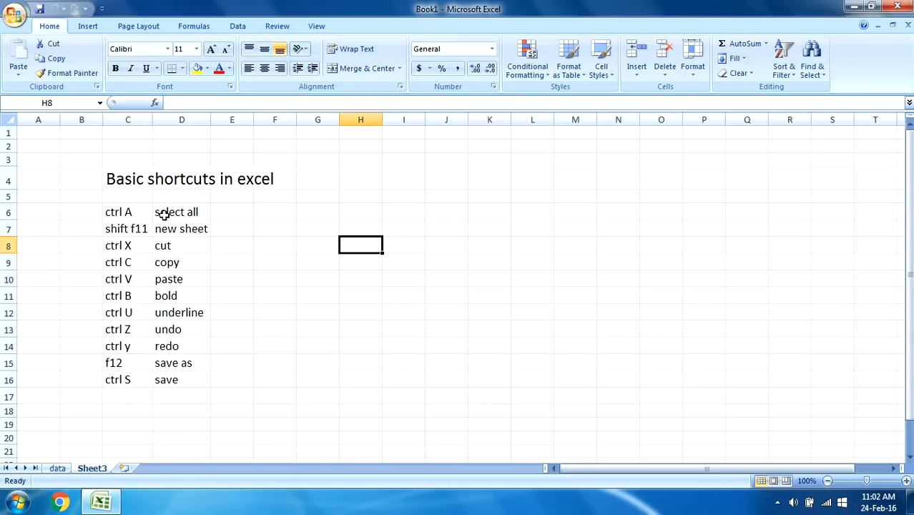
Select only the contiguous shortcut list, C6:D16, starting from cell C6, then deselect it.
{"action": "left_click", "coordinate": [141, 217]}
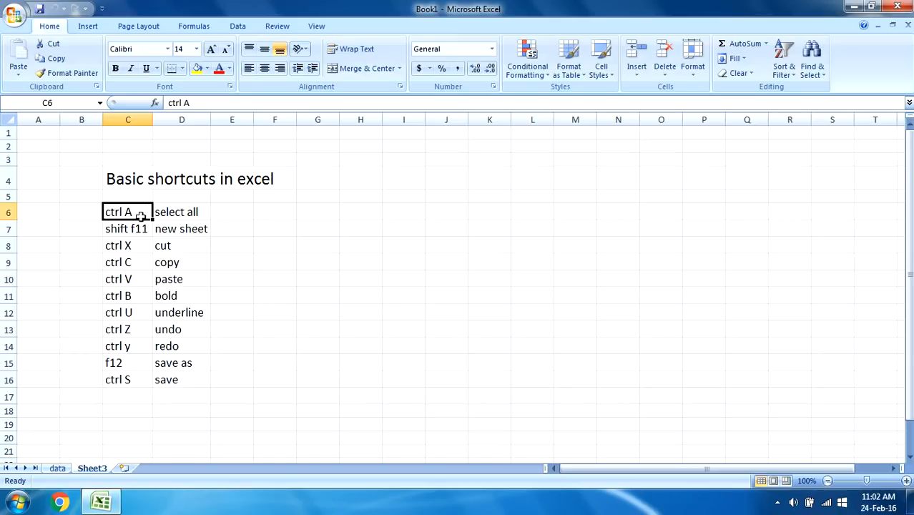
{"action": "key", "text": "ctrl+a"}
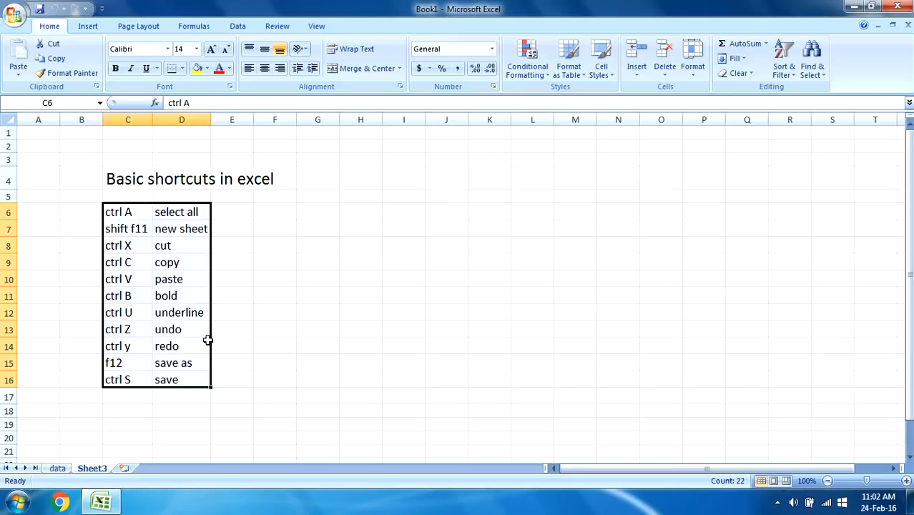
{"action": "left_click", "coordinate": [439, 215]}
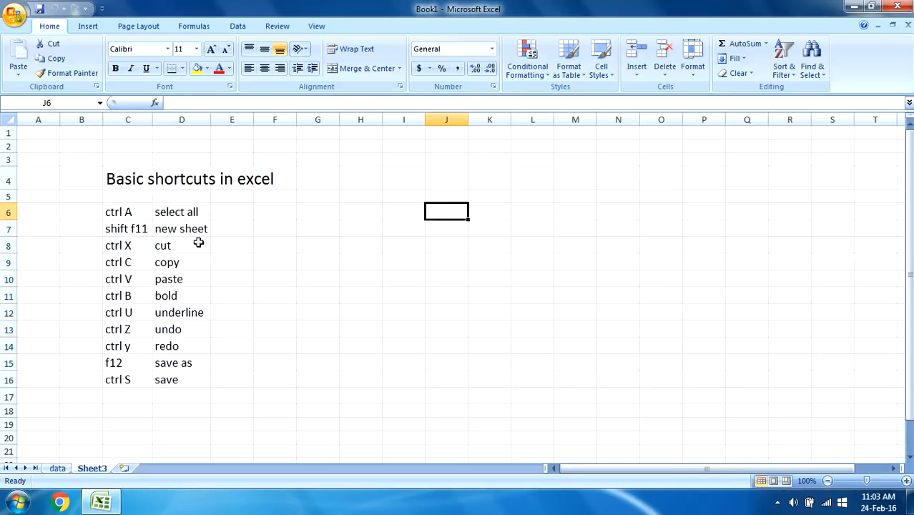
Insert one blank worksheet before Sheet3 and another blank worksheet after it.
{"action": "left_click", "coordinate": [131, 232]}
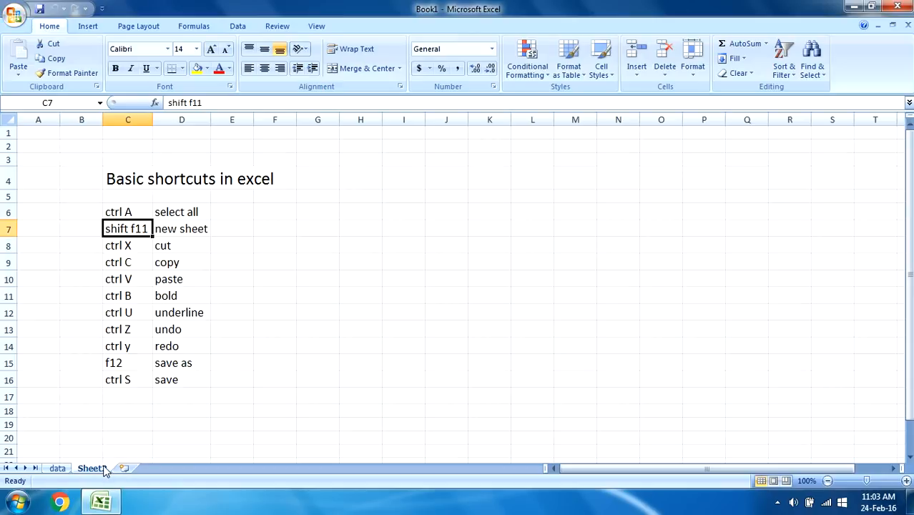
{"action": "key", "text": "shift+F11"}
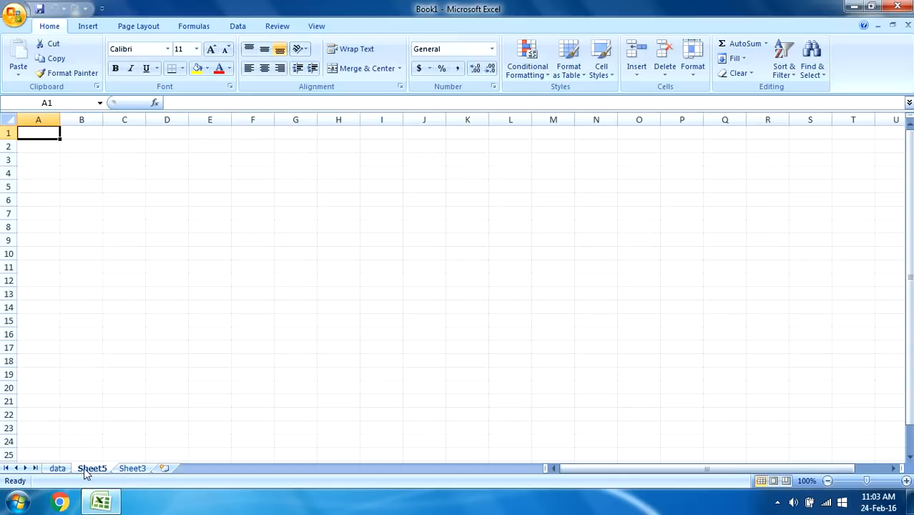
{"action": "left_click", "coordinate": [133, 468]}
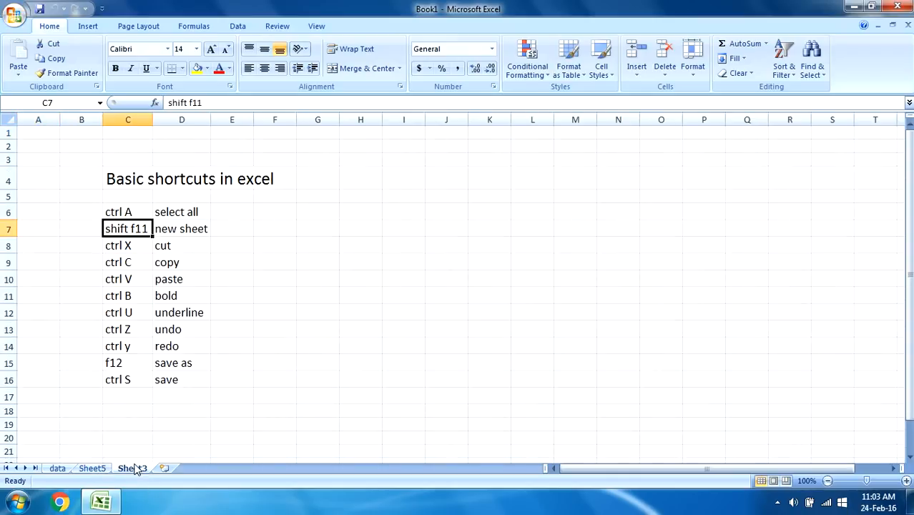
{"action": "left_click", "coordinate": [93, 469]}
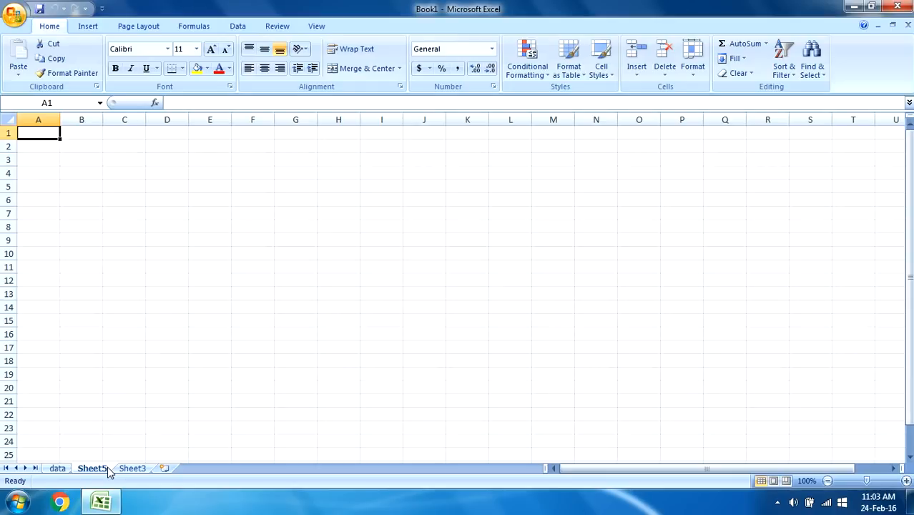
{"action": "left_click", "coordinate": [167, 470]}
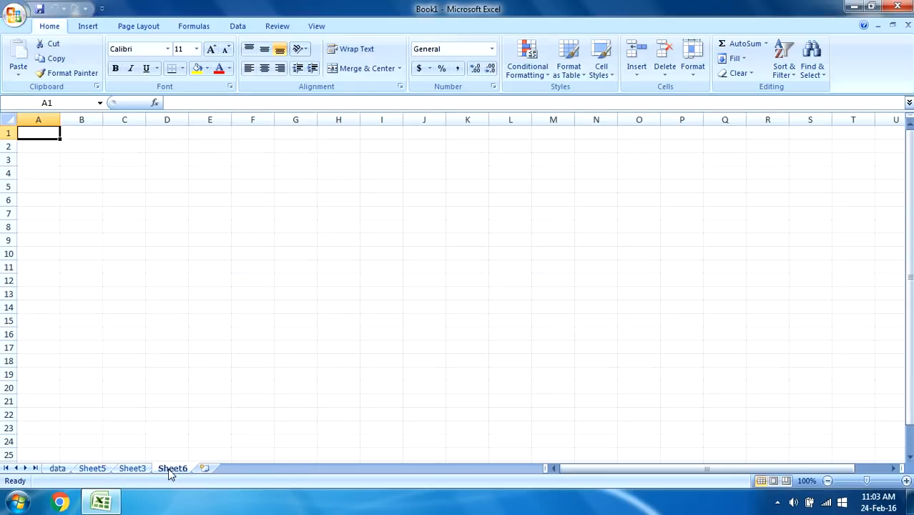
Delete the two blank worksheets, Sheet5 and Sheet6.
{"action": "right_click", "coordinate": [90, 470]}
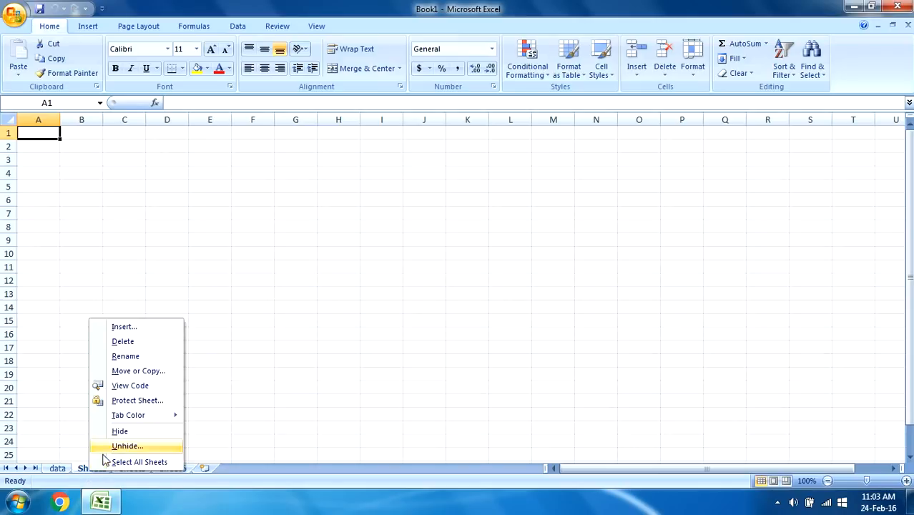
{"action": "left_click", "coordinate": [122, 341]}
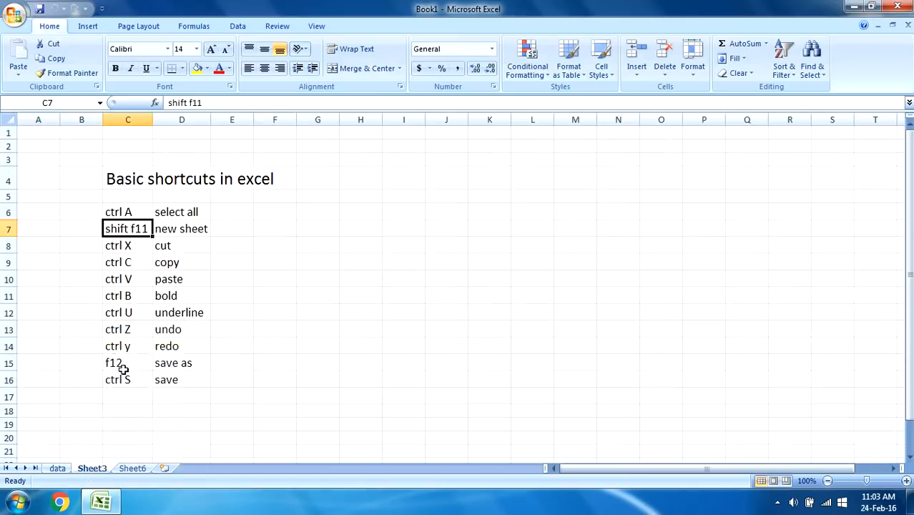
{"action": "right_click", "coordinate": [138, 470]}
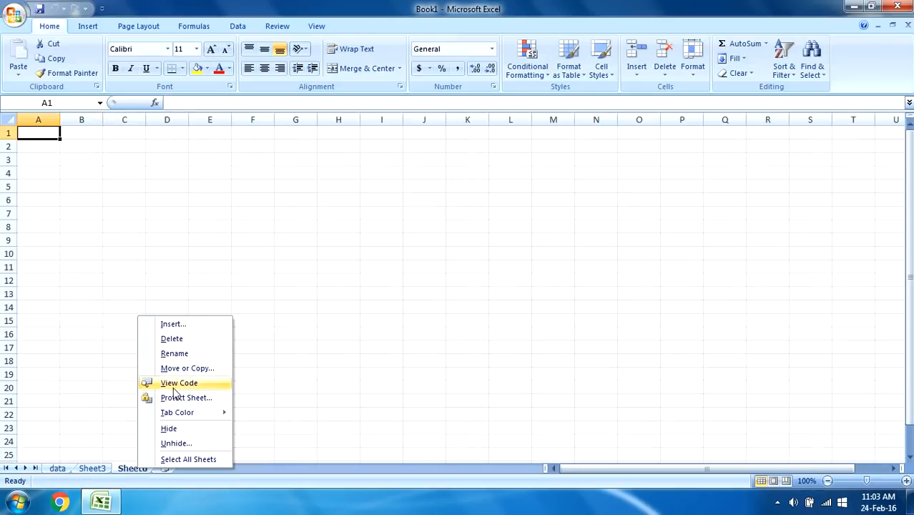
{"action": "left_click", "coordinate": [170, 339]}
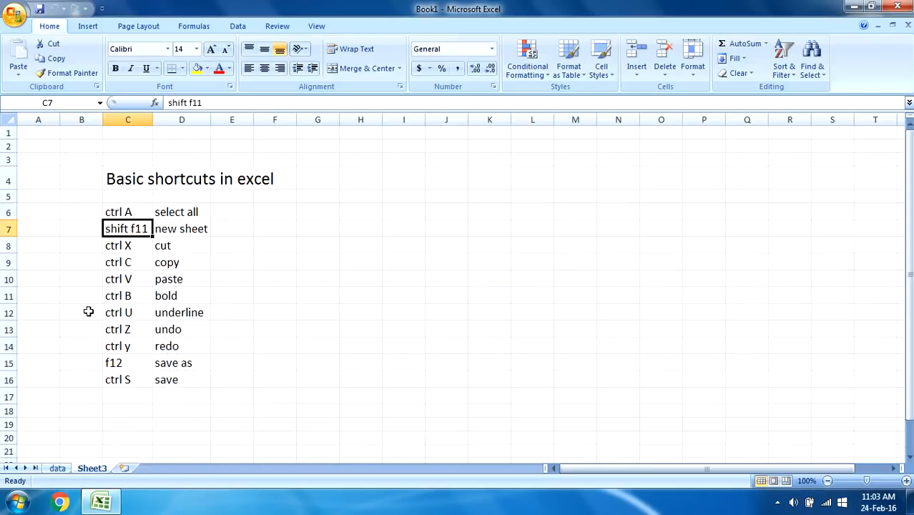
Cut the Team6 to Team11 rows, F9:K14, on the data sheet.
{"action": "left_click", "coordinate": [128, 246]}
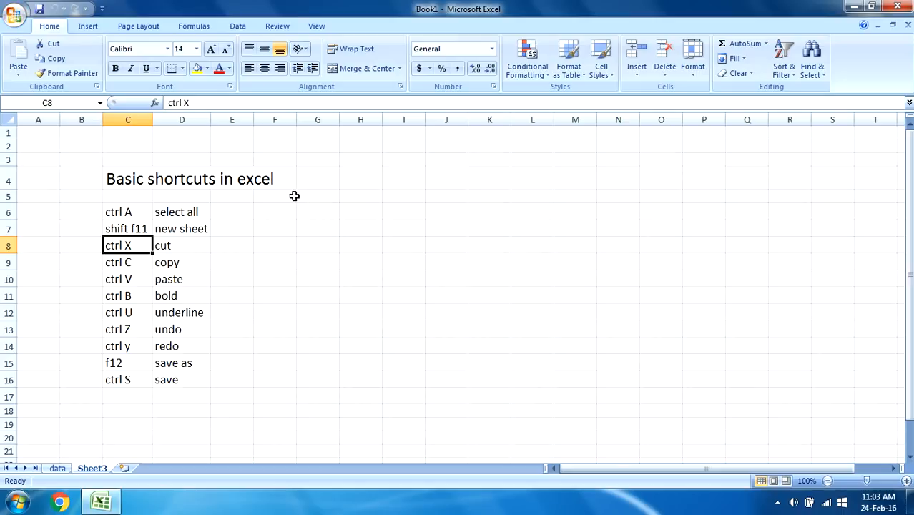
{"action": "left_click", "coordinate": [59, 468]}
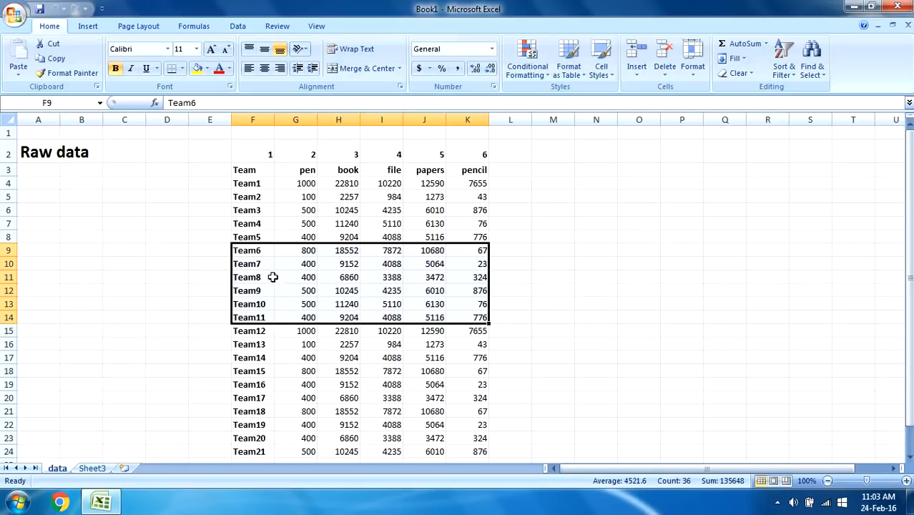
{"action": "right_click", "coordinate": [268, 251]}
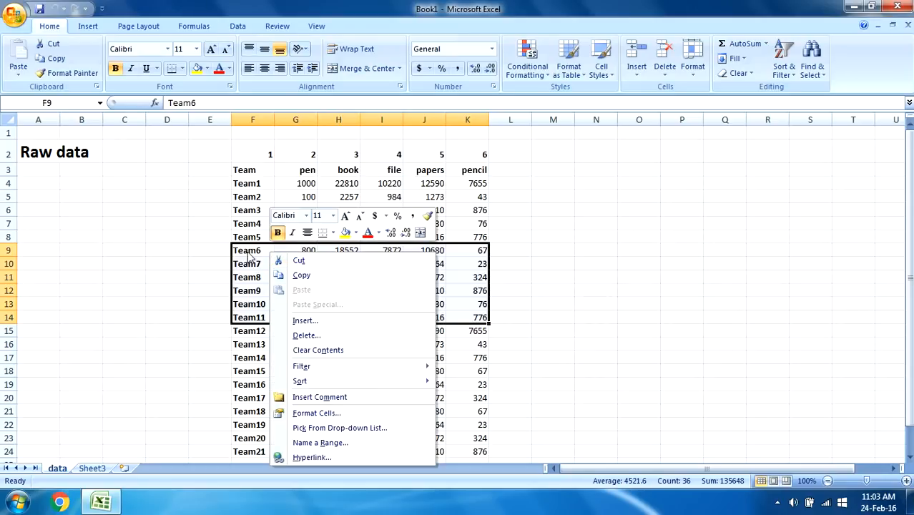
{"action": "key", "text": "Escape"}
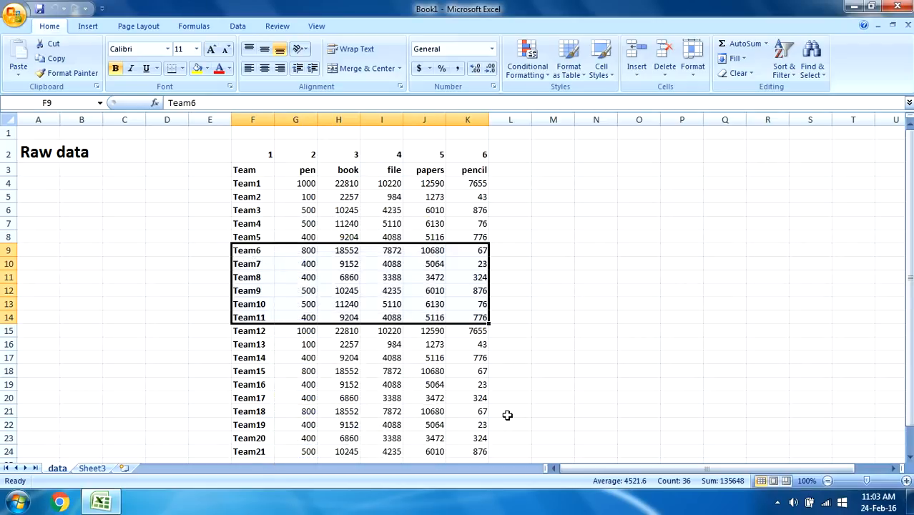
{"action": "key", "text": "ctrl+x"}
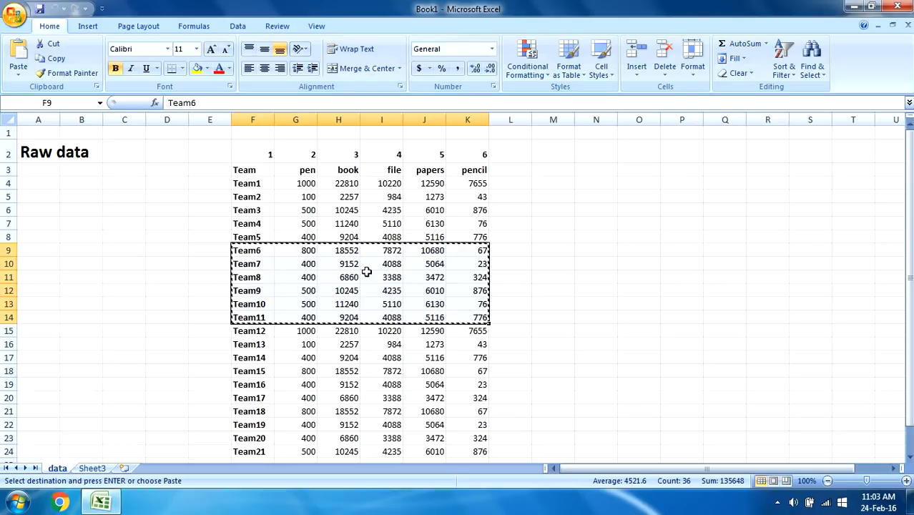
Paste the cut team rows into Sheet3 starting at cell J6.
{"action": "left_click", "coordinate": [104, 468]}
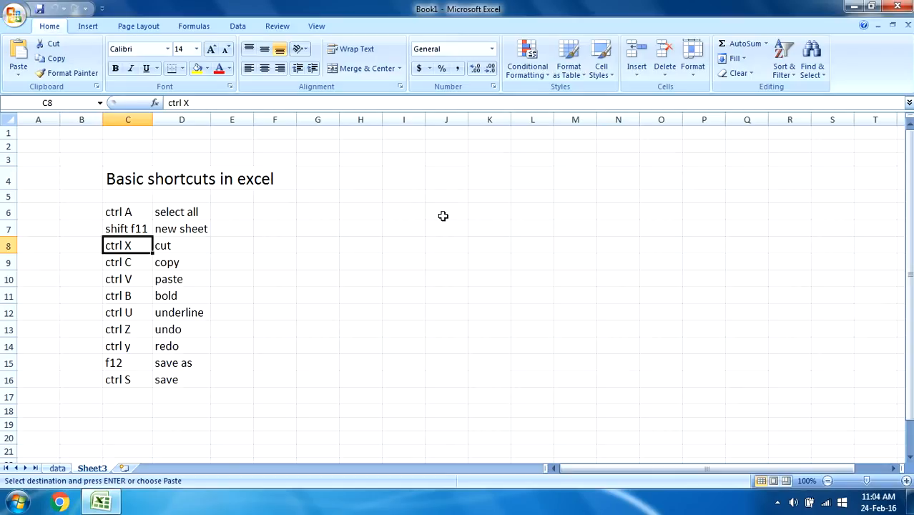
{"action": "left_click", "coordinate": [57, 468]}
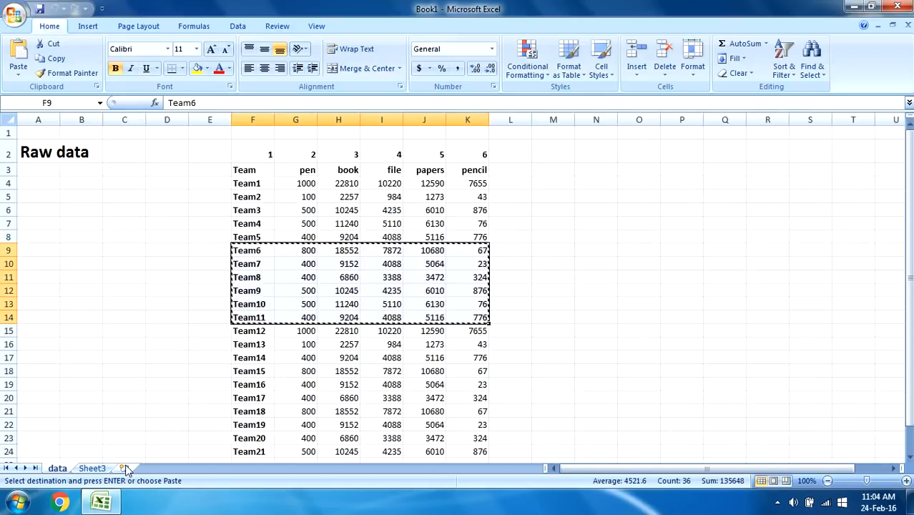
{"action": "left_click", "coordinate": [103, 468]}
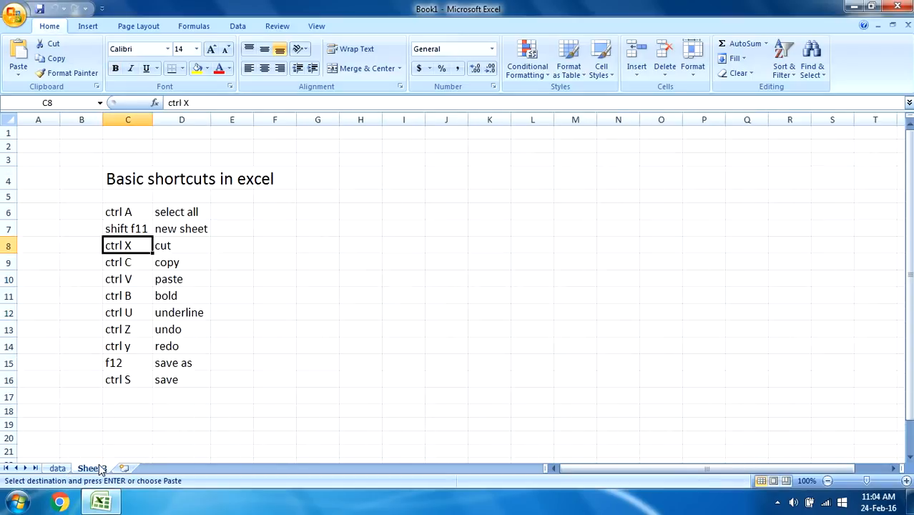
{"action": "left_click", "coordinate": [442, 212]}
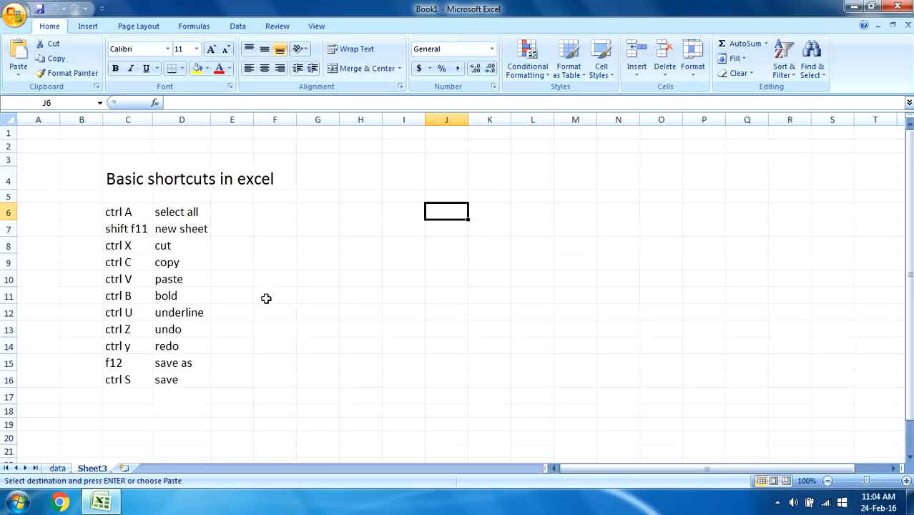
{"action": "key", "text": "Return"}
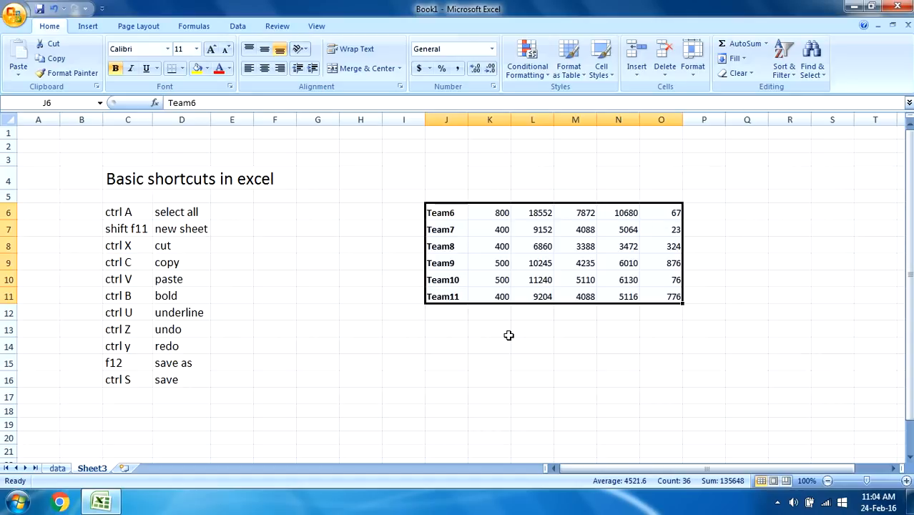
Copy the Team6 to Team11 rows in J6:O11 on Sheet3.
{"action": "left_click", "coordinate": [472, 231]}
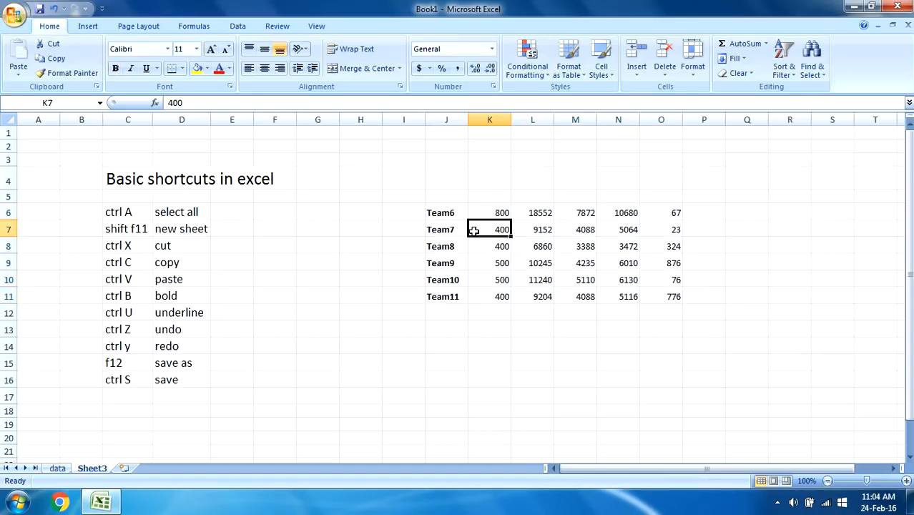
{"action": "left_click", "coordinate": [460, 212]}
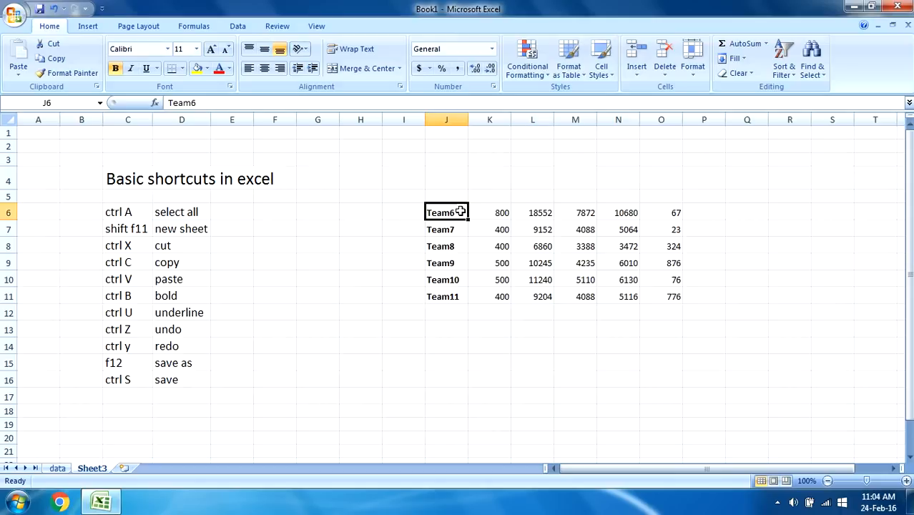
{"action": "key", "text": "shift+Right"}
{"action": "key", "text": "shift+Right"}
{"action": "key", "text": "shift+Right"}
{"action": "key", "text": "shift+Right"}
{"action": "key", "text": "shift+Right"}
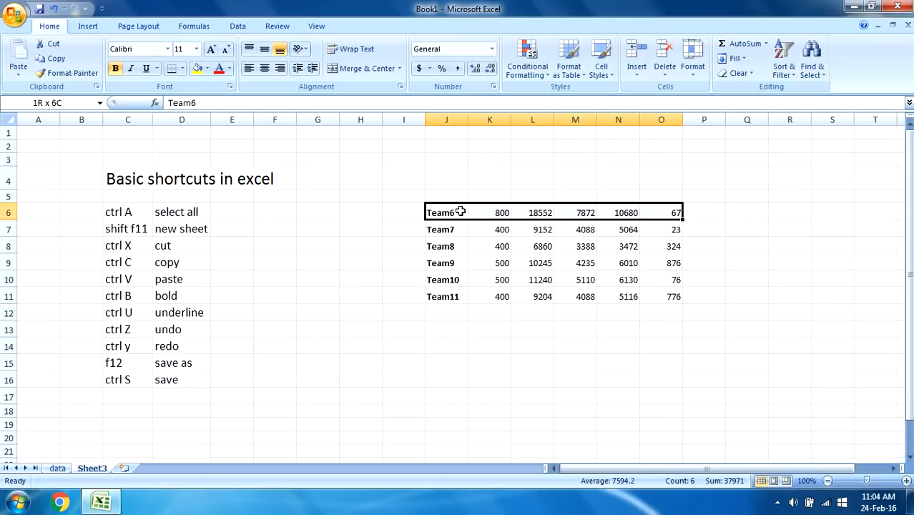
{"action": "key", "text": "ctrl+shift+Down"}
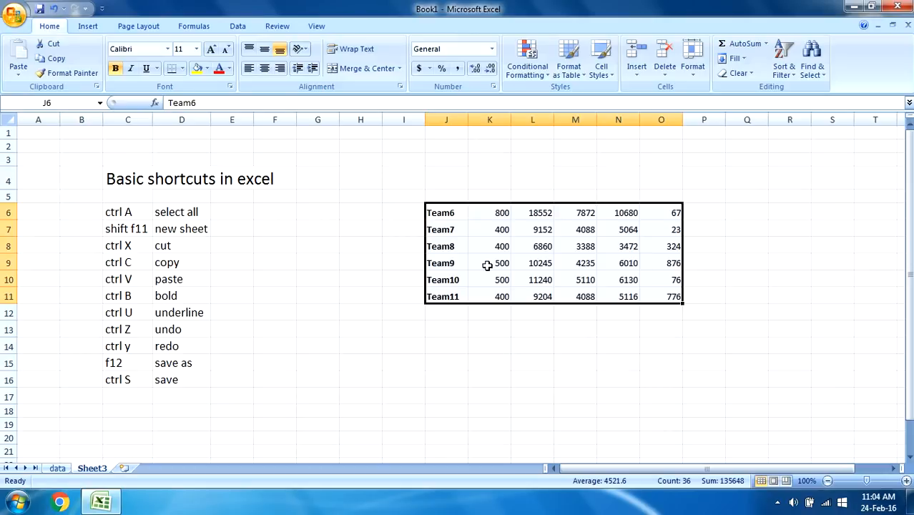
{"action": "key", "text": "ctrl+c"}
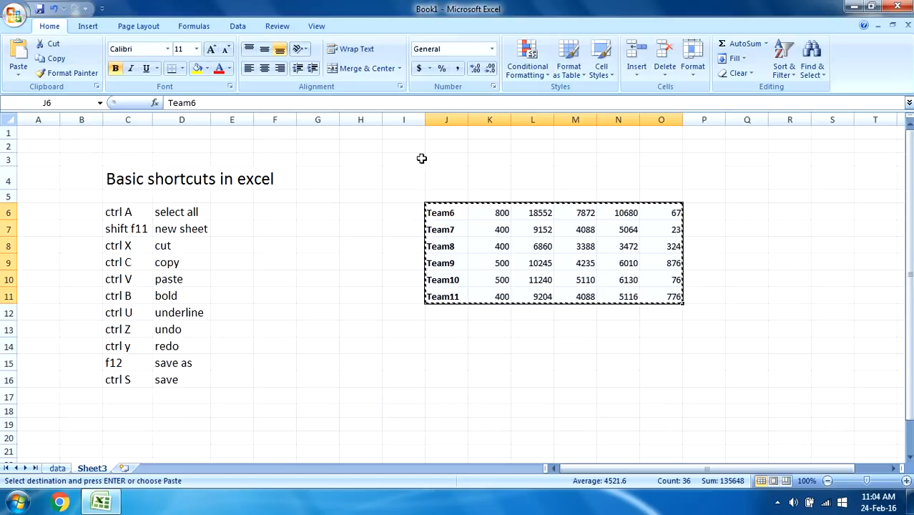
Paste the copied team rows below the original block, starting at cell I13.
{"action": "left_click", "coordinate": [742, 226]}
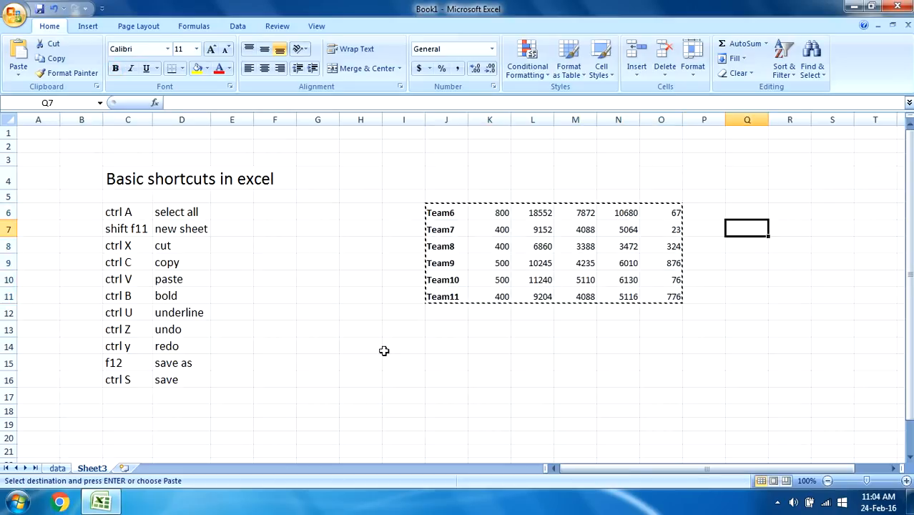
{"action": "left_click", "coordinate": [404, 332]}
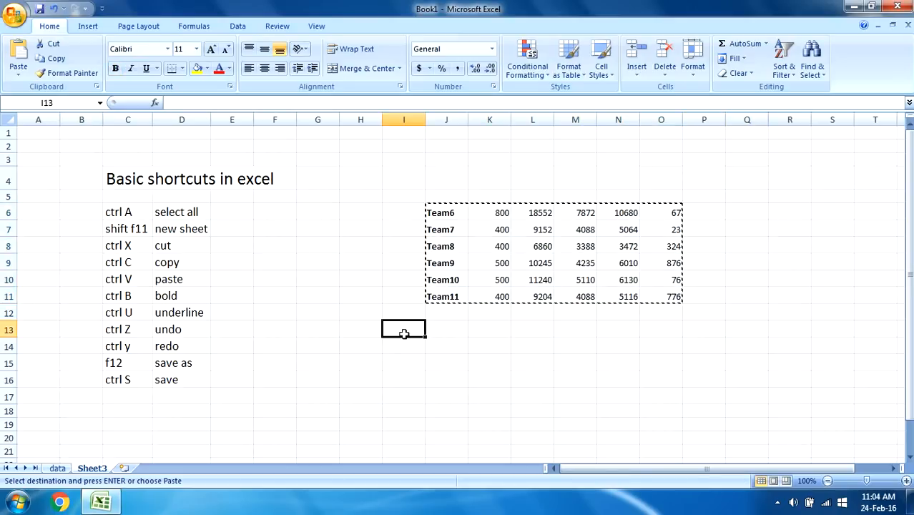
{"action": "key", "text": "ctrl+v"}
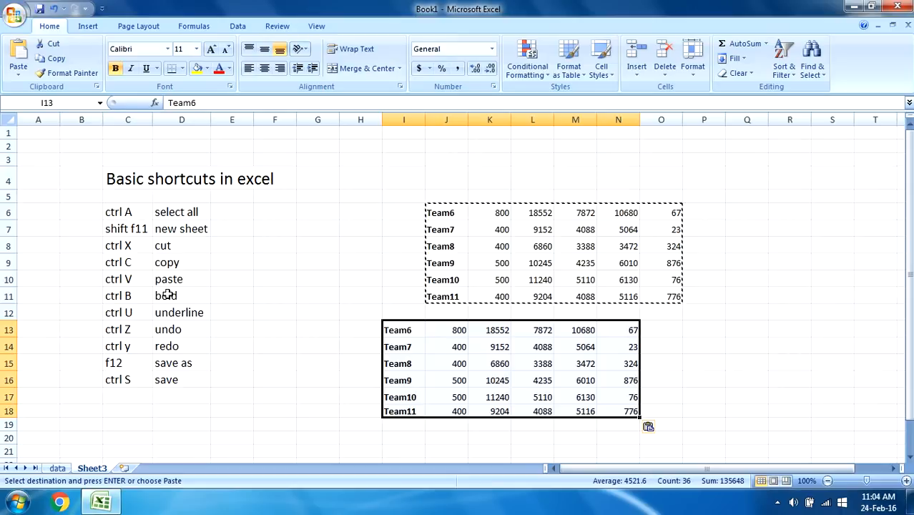
Toggle bold on the heading "Basic shortcuts in excel" in C4 on, off and on again.
{"action": "left_click", "coordinate": [137, 183]}
{"action": "key", "text": "ctrl+b"}
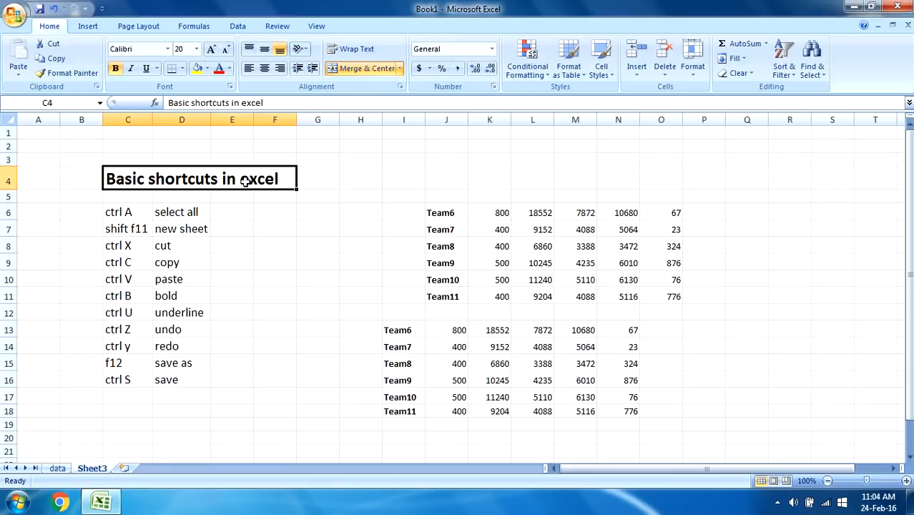
{"action": "key", "text": "ctrl+b"}
{"action": "left_click", "coordinate": [299, 212]}
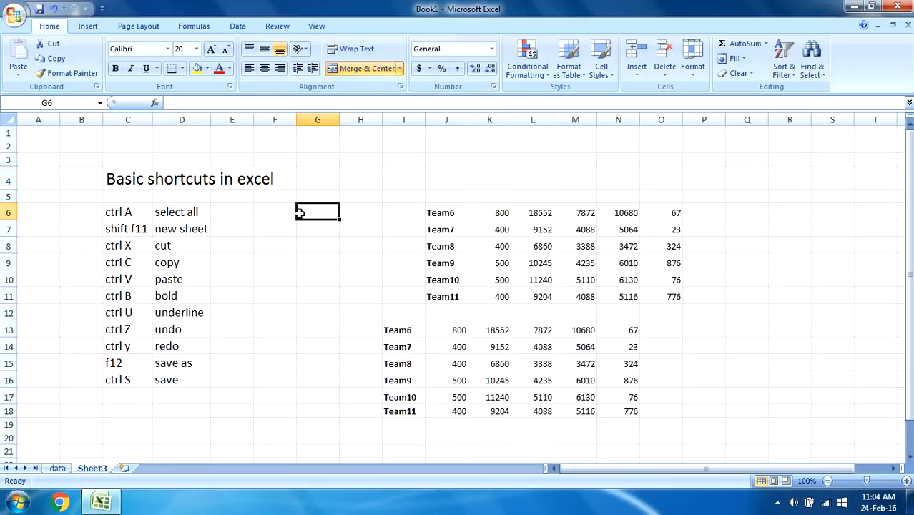
{"action": "left_click", "coordinate": [129, 179]}
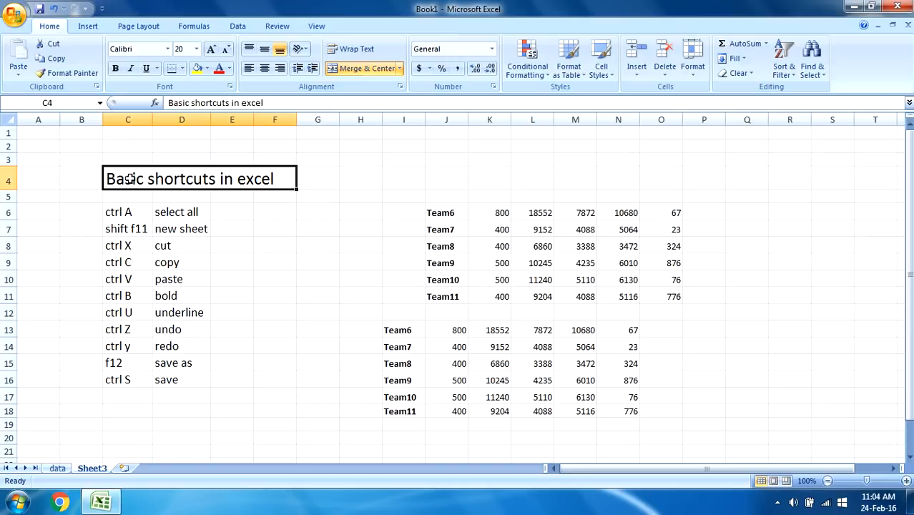
{"action": "key", "text": "ctrl+b"}
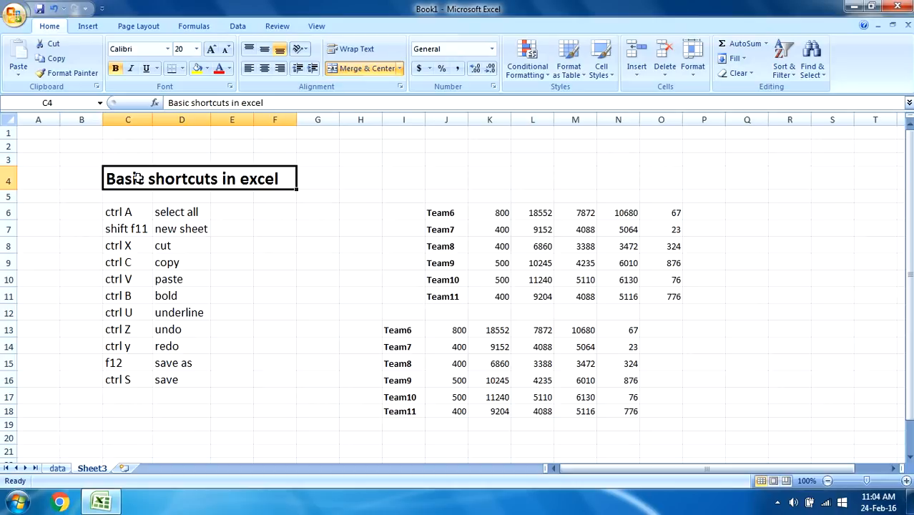
Select the whole shortcut list in C6:D16 and make it bold.
{"action": "left_click", "coordinate": [117, 213]}
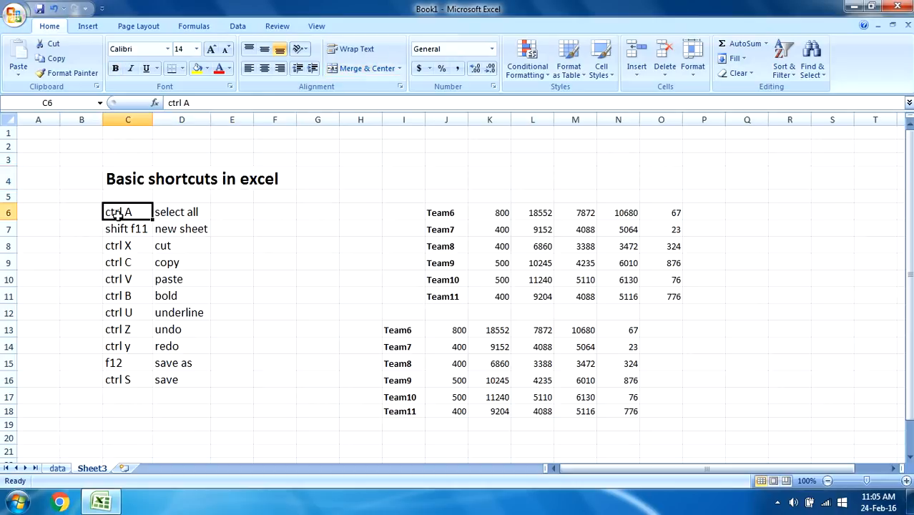
{"action": "key", "text": "ctrl+a"}
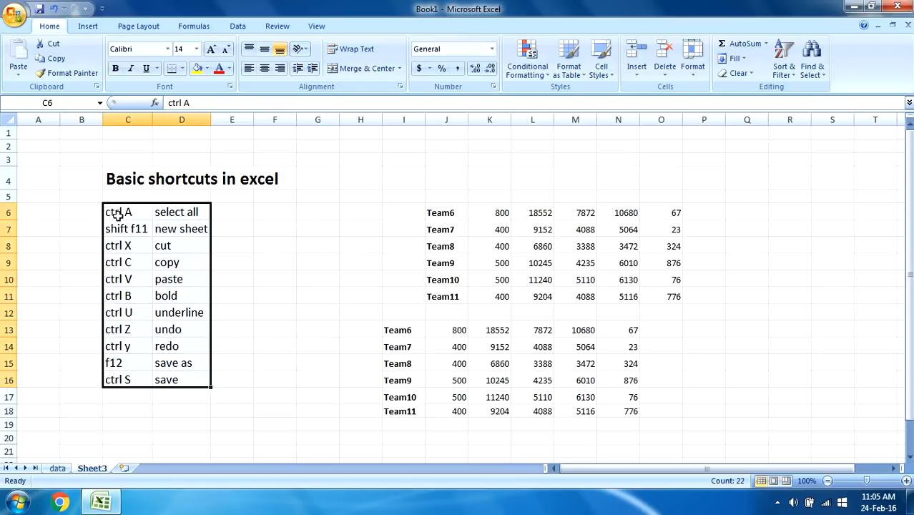
{"action": "key", "text": "ctrl+b"}
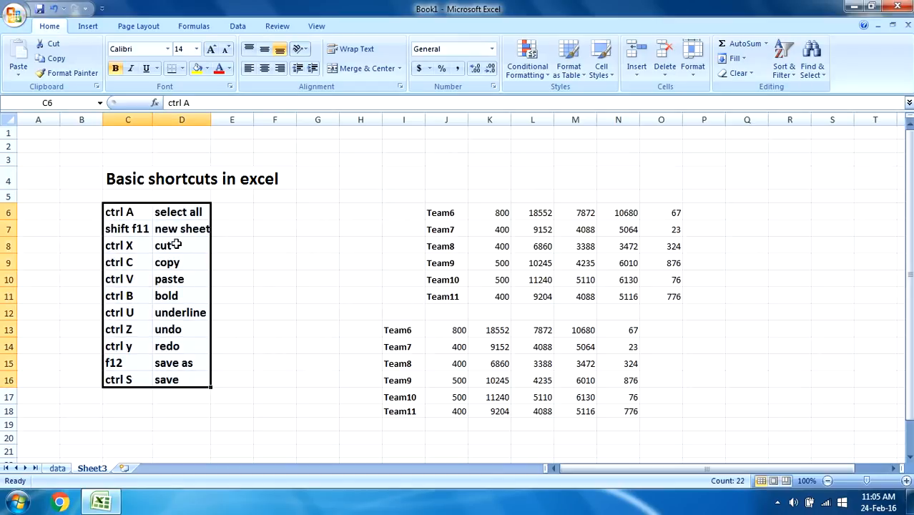
Clear both blocks of team data from the range H5:P20.
{"action": "left_click_drag", "start_coordinate": [340, 197], "coordinate": [713, 442]}
{"action": "key", "text": "Delete"}
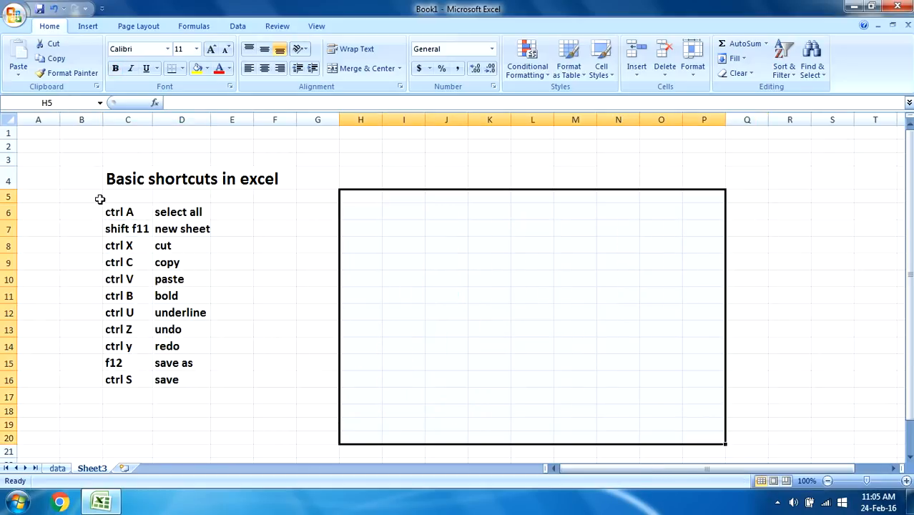
{"action": "left_click", "coordinate": [216, 306]}
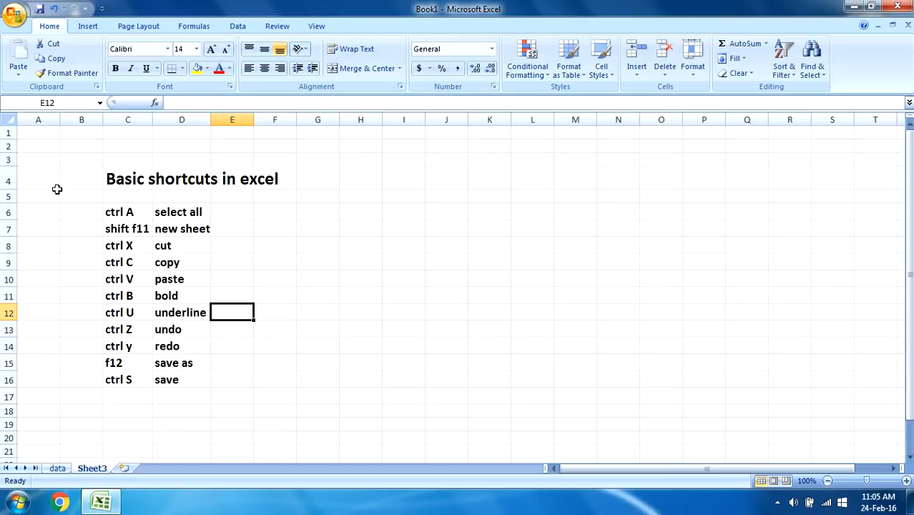
Remove the bold formatting from the shortcut list in C6:D16 and from the heading in C4.
{"action": "left_click_drag", "start_coordinate": [61, 159], "coordinate": [272, 398]}
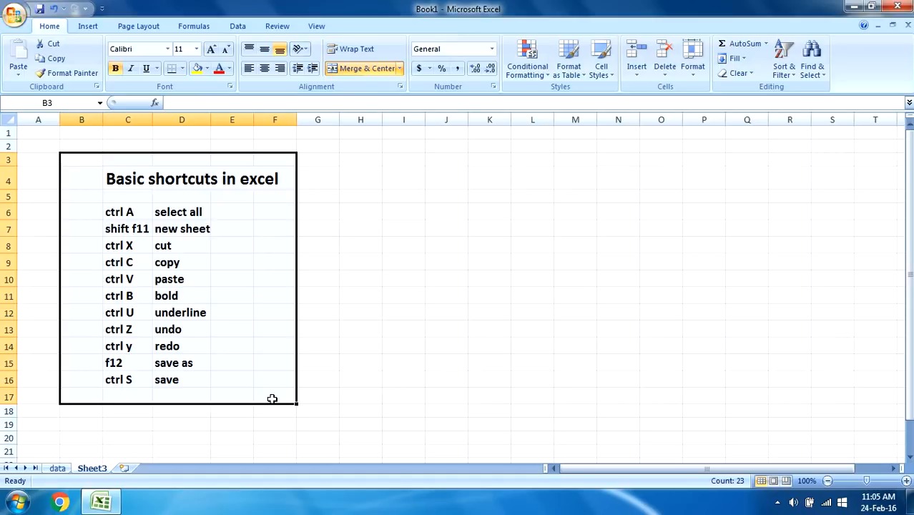
{"action": "left_click", "coordinate": [84, 242]}
{"action": "left_click", "coordinate": [120, 207]}
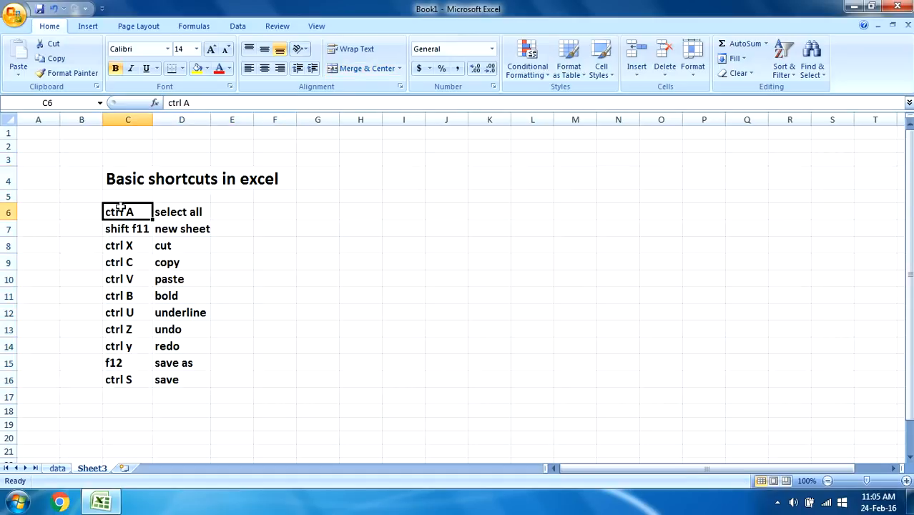
{"action": "key", "text": "ctrl+a"}
{"action": "key", "text": "ctrl+b"}
{"action": "left_click", "coordinate": [150, 177]}
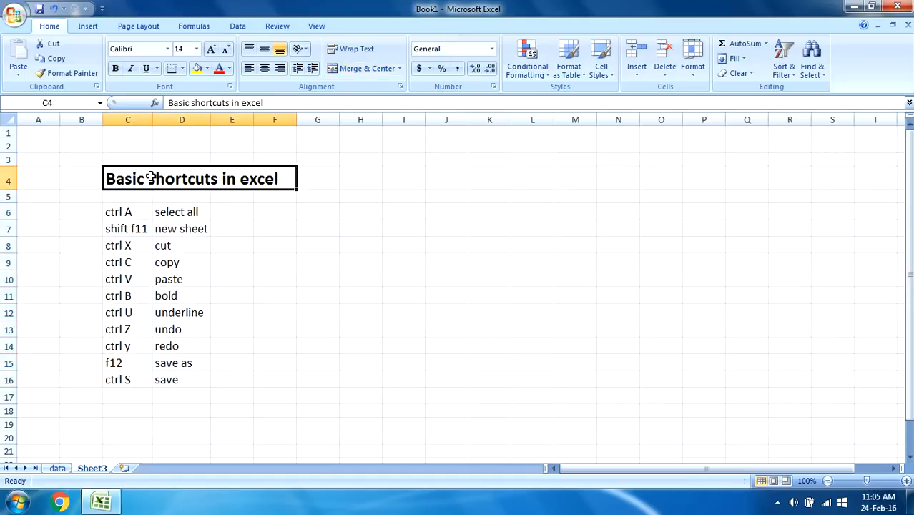
{"action": "key", "text": "ctrl+b"}
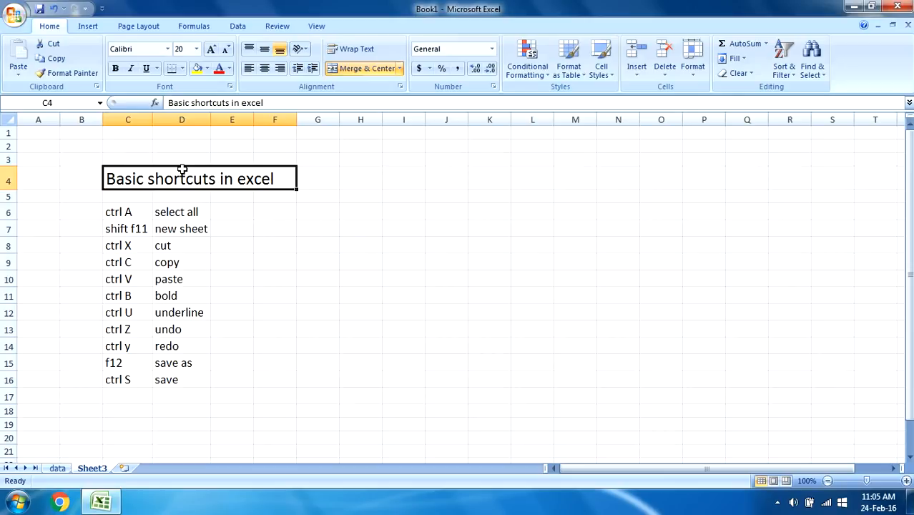
Underline the heading in C4 and the shortcut list in C6:E16.
{"action": "left_click", "coordinate": [283, 307]}
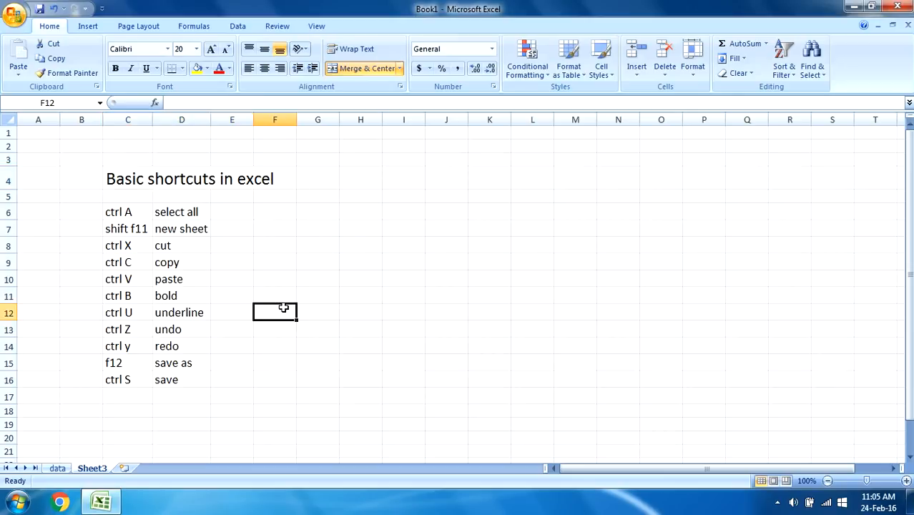
{"action": "left_click", "coordinate": [179, 185]}
{"action": "key", "text": "ctrl+u"}
{"action": "left_click", "coordinate": [348, 260]}
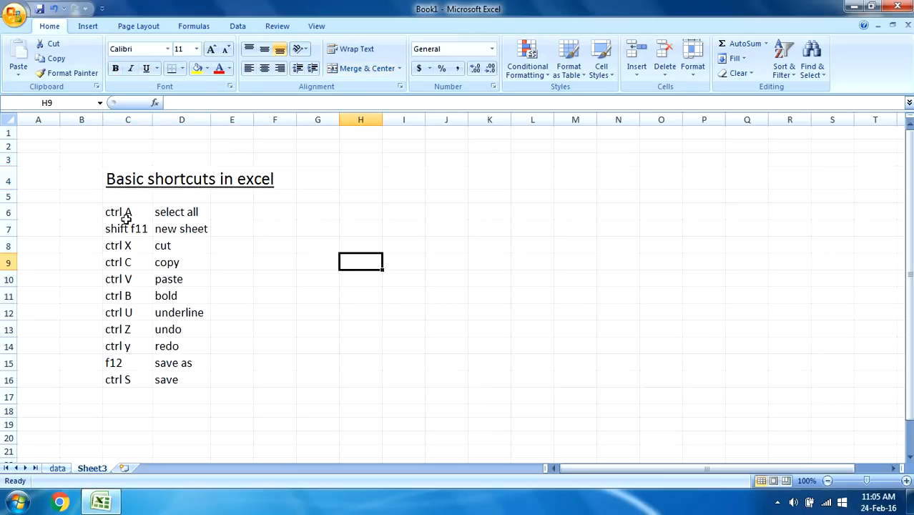
{"action": "left_click_drag", "start_coordinate": [105, 211], "coordinate": [213, 379]}
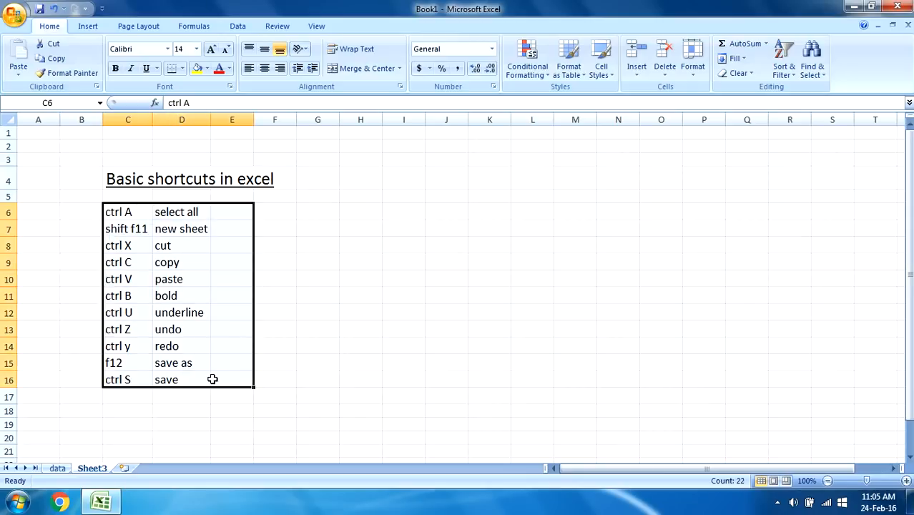
{"action": "key", "text": "ctrl+u"}
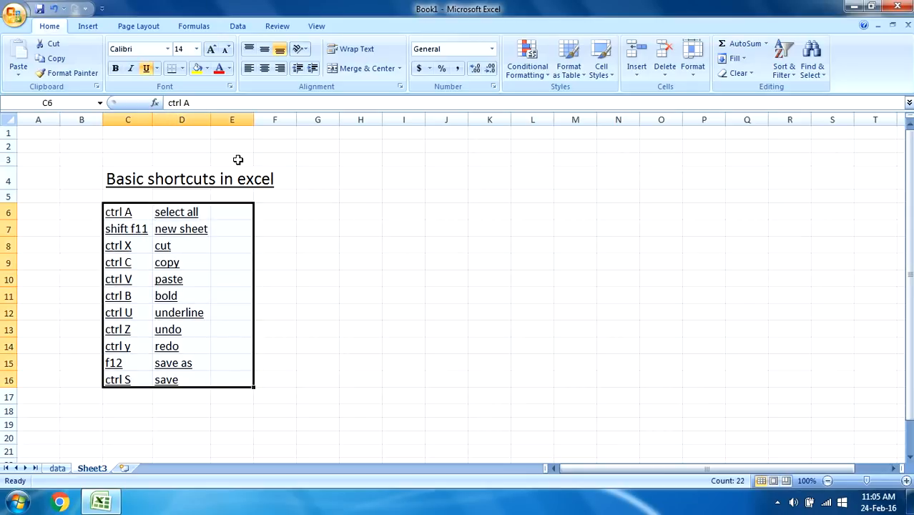
Make the heading in C4 bold, and remove its bold formatting again.
{"action": "left_click", "coordinate": [230, 181]}
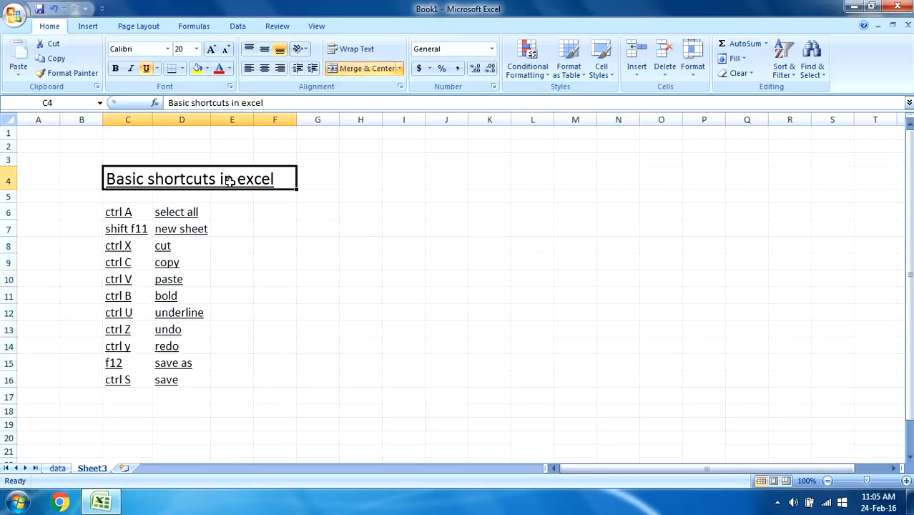
{"action": "key", "text": "ctrl+b"}
{"action": "left_click", "coordinate": [412, 242]}
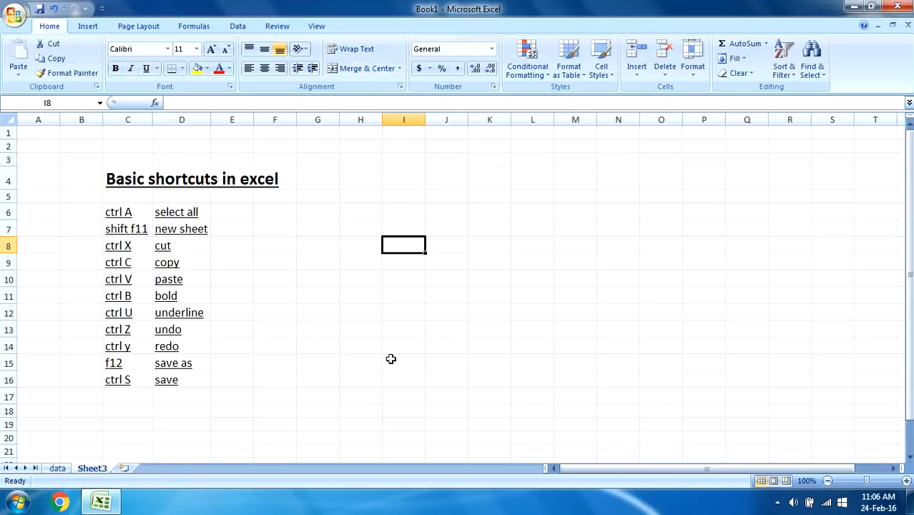
{"action": "left_click", "coordinate": [133, 331]}
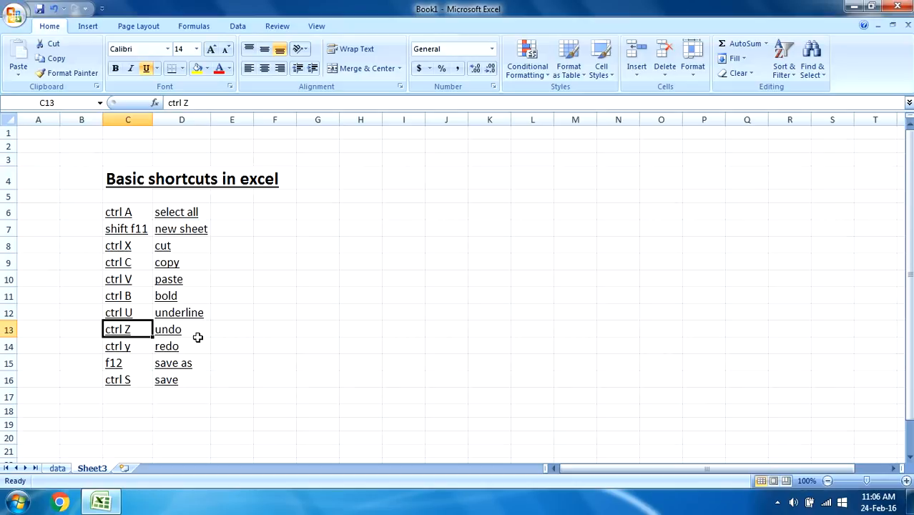
{"action": "left_click", "coordinate": [88, 212]}
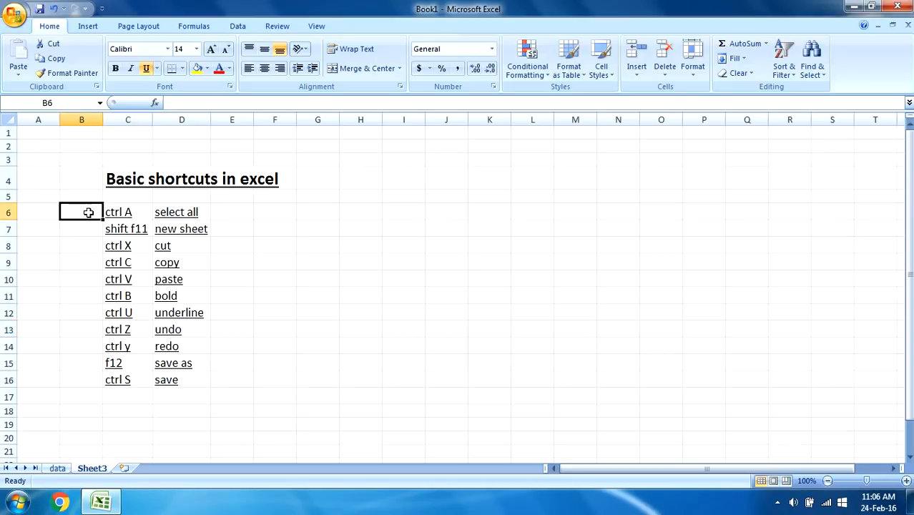
{"action": "left_click", "coordinate": [189, 184]}
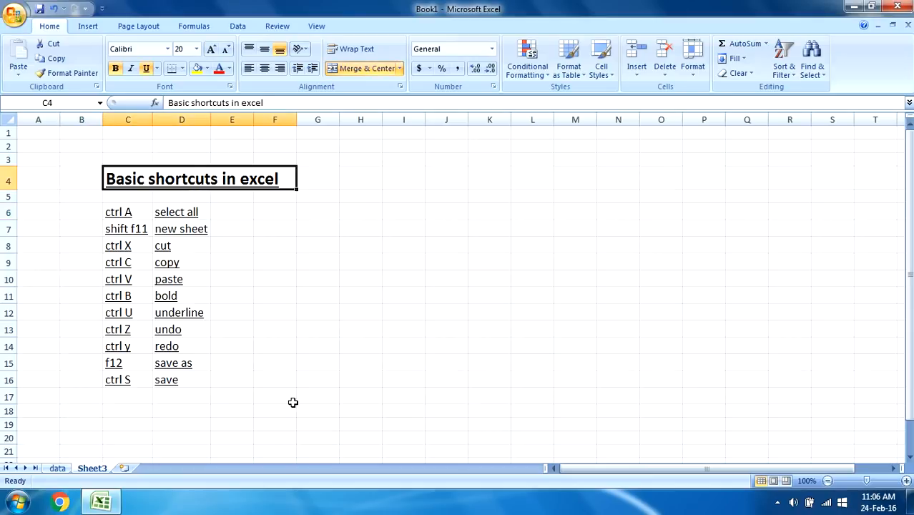
{"action": "key", "text": "ctrl+b"}
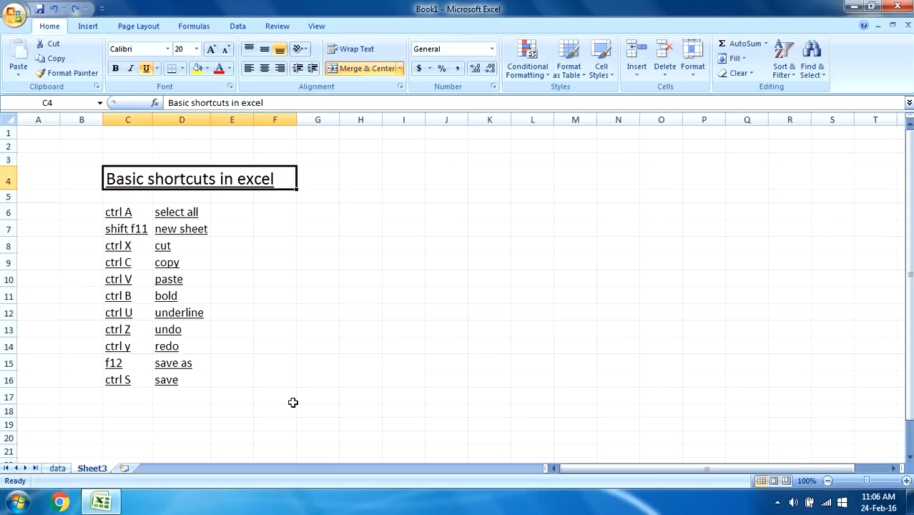
Undo the recent formatting changes back through the underlining of the shortcut list and the heading.
{"action": "key", "text": "ctrl+z"}
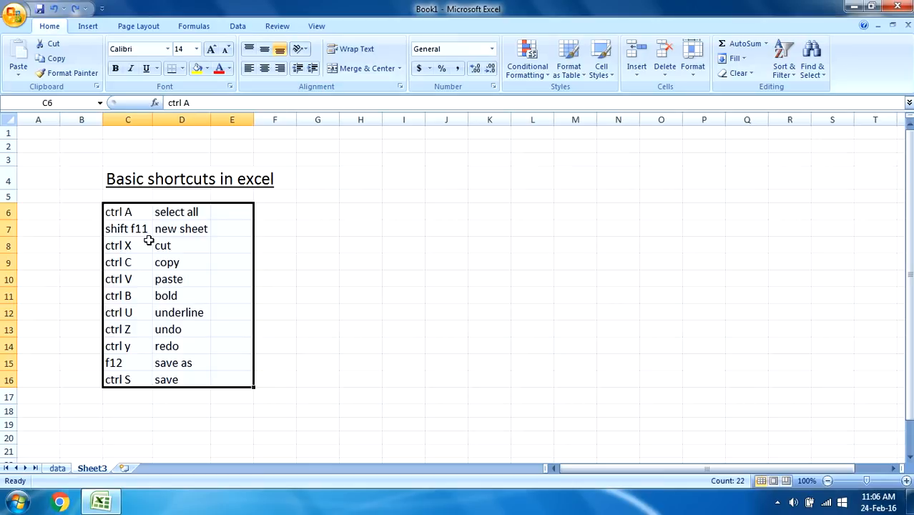
{"action": "key", "text": "Up"}
{"action": "key", "text": "Up"}
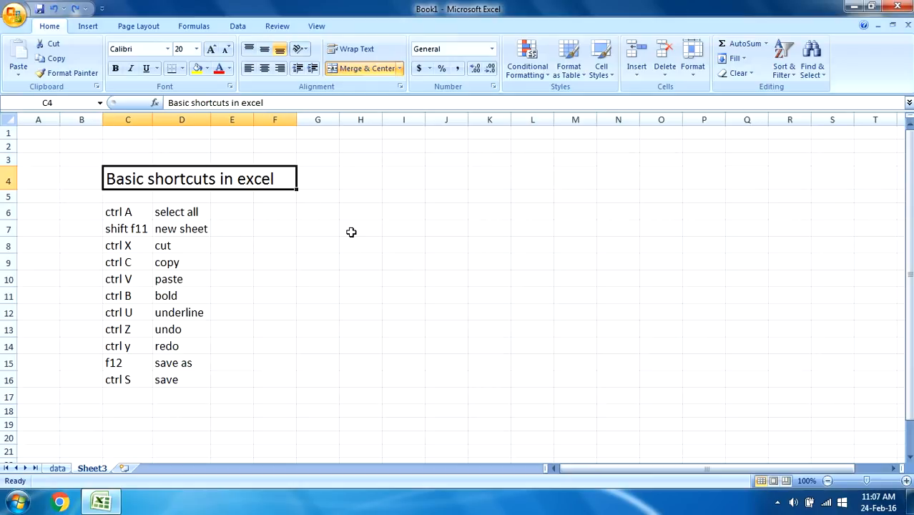
Redo the underlining of the heading in C4 and the shortcut list in C6:E16.
{"action": "key", "text": "ctrl+u"}
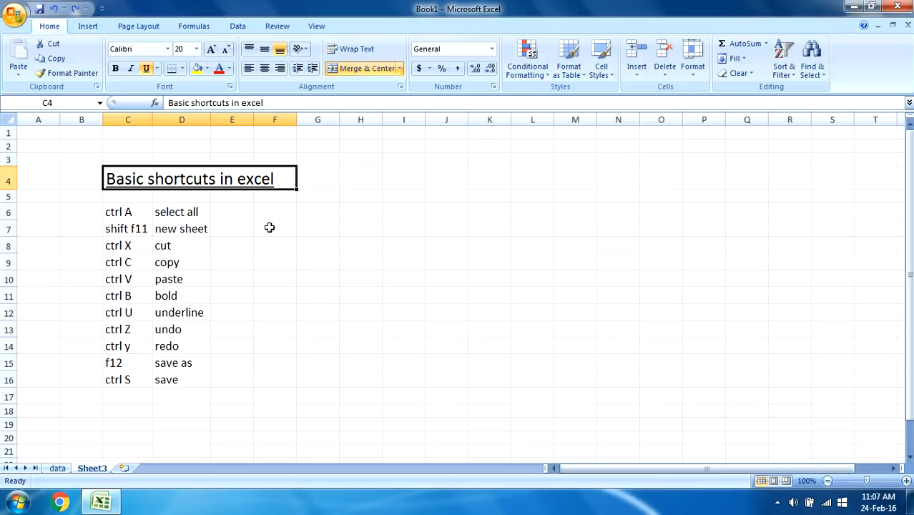
{"action": "key", "text": "ctrl+y"}
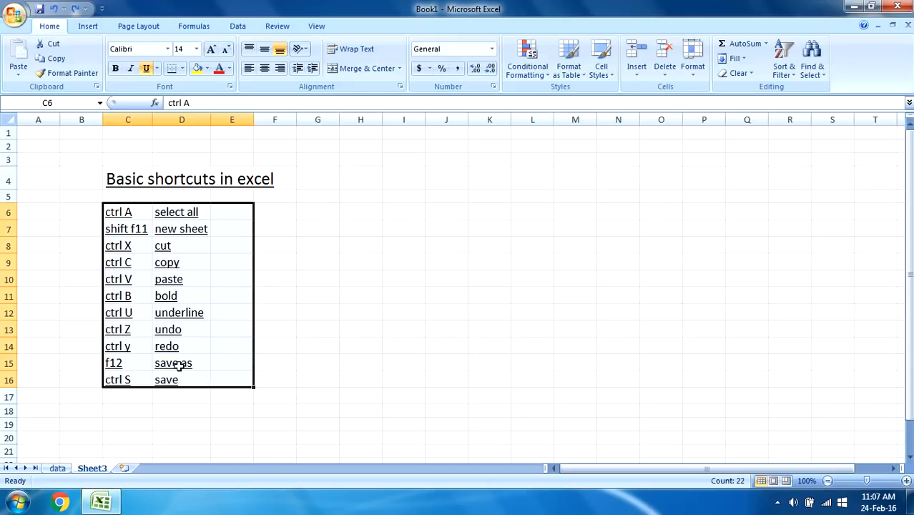
Undo the underlining of the shortcut list in C6:E16 and of the heading in C4.
{"action": "key", "text": "ctrl+z"}
{"action": "key", "text": "ctrl+z"}
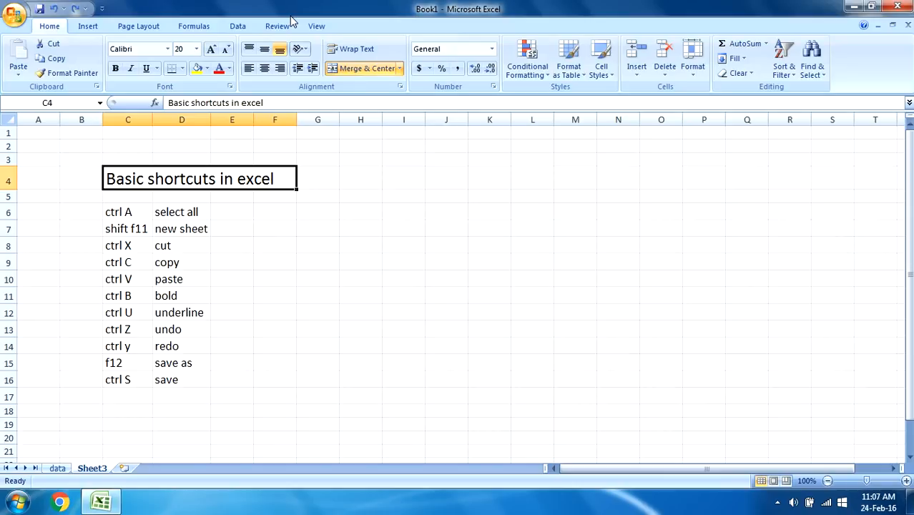
Save the workbook to the Desktop as Book1, check the file there, and return to the Excel workbook.
{"action": "key", "text": "F12"}
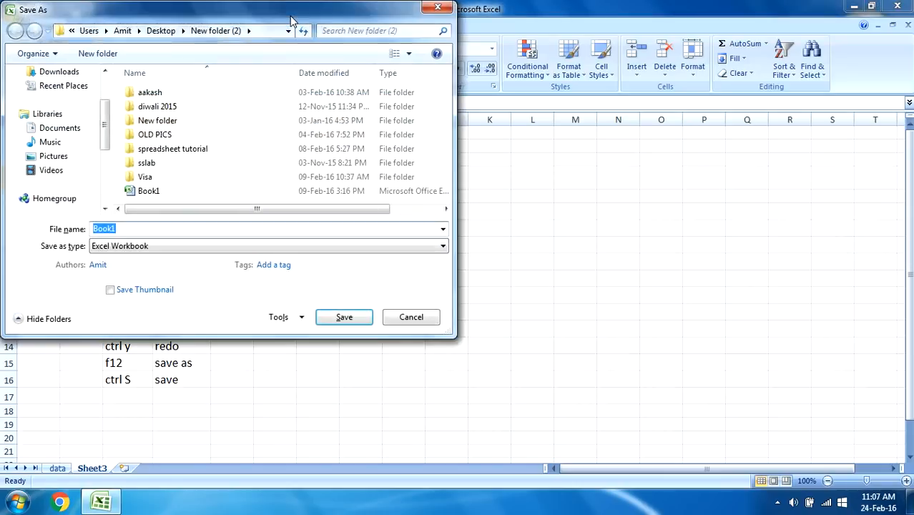
{"action": "left_click", "coordinate": [72, 32]}
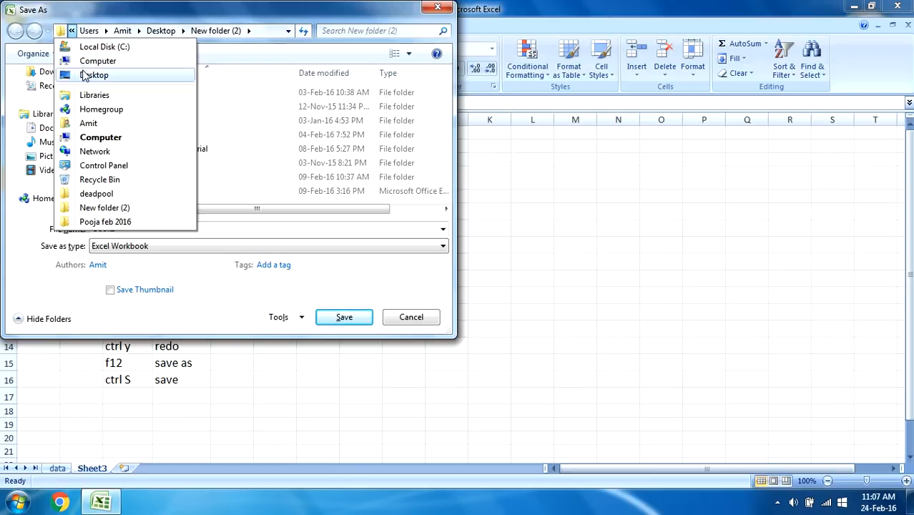
{"action": "left_click", "coordinate": [85, 75]}
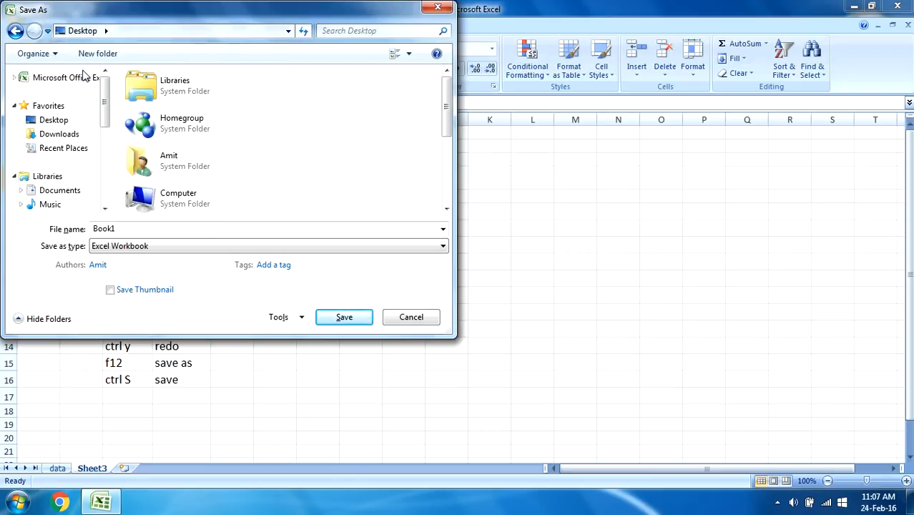
{"action": "double_click", "coordinate": [123, 227]}
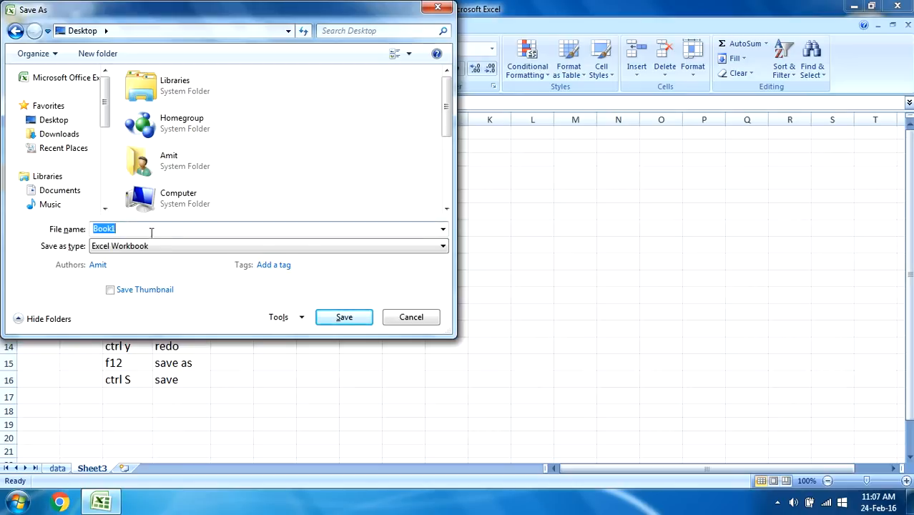
{"action": "left_click", "coordinate": [347, 317]}
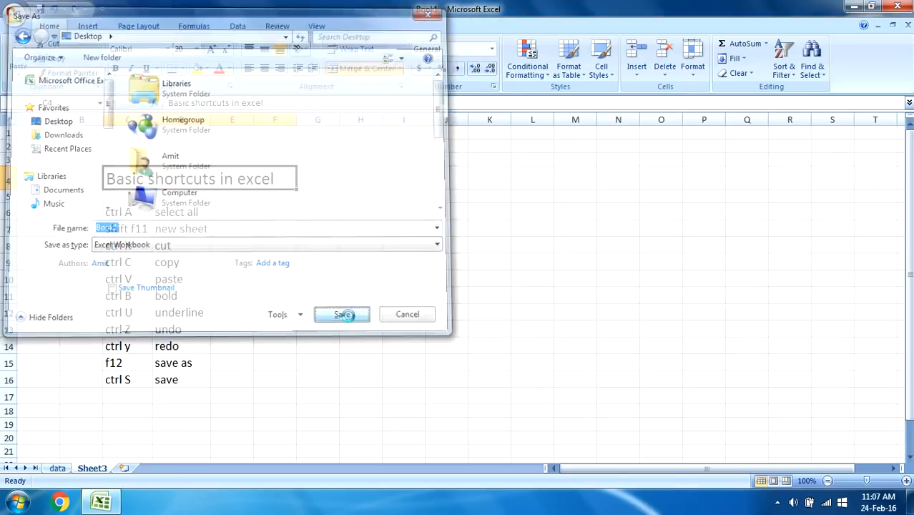
{"action": "left_click", "coordinate": [851, 6]}
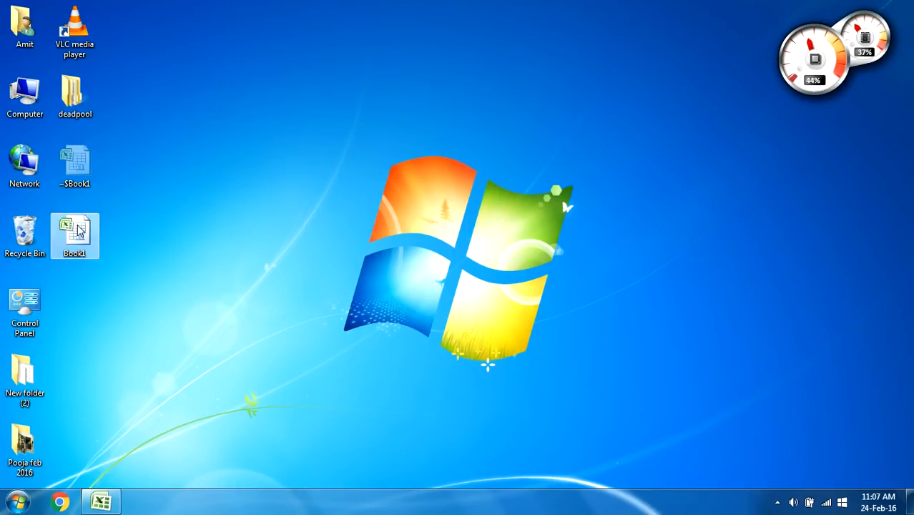
{"action": "left_click", "coordinate": [100, 502]}
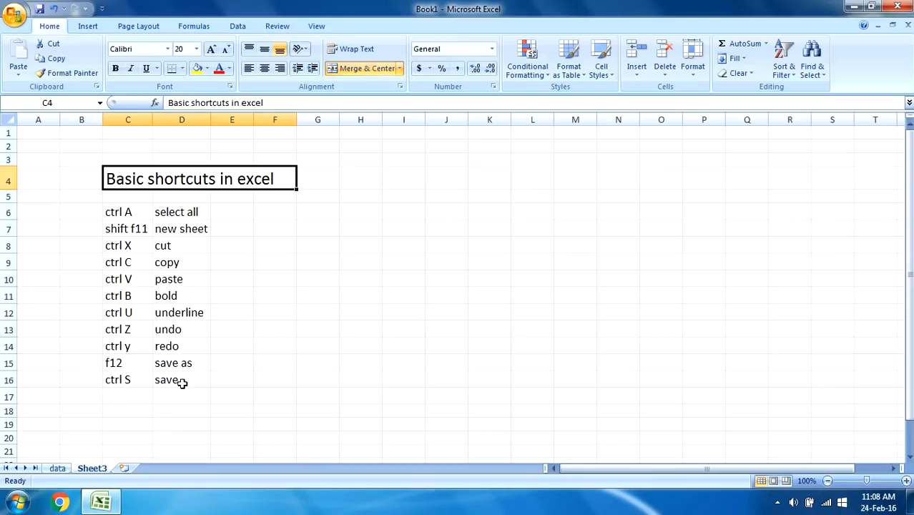
Enter the text "hi my name is" followed by the person's first name in cell M9.
{"action": "left_click", "coordinate": [583, 270]}
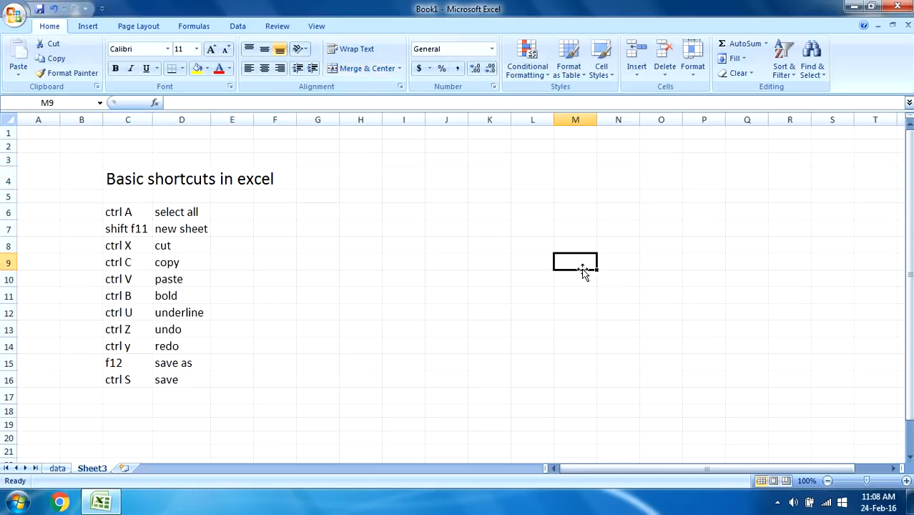
{"action": "type", "text": "hi m"}
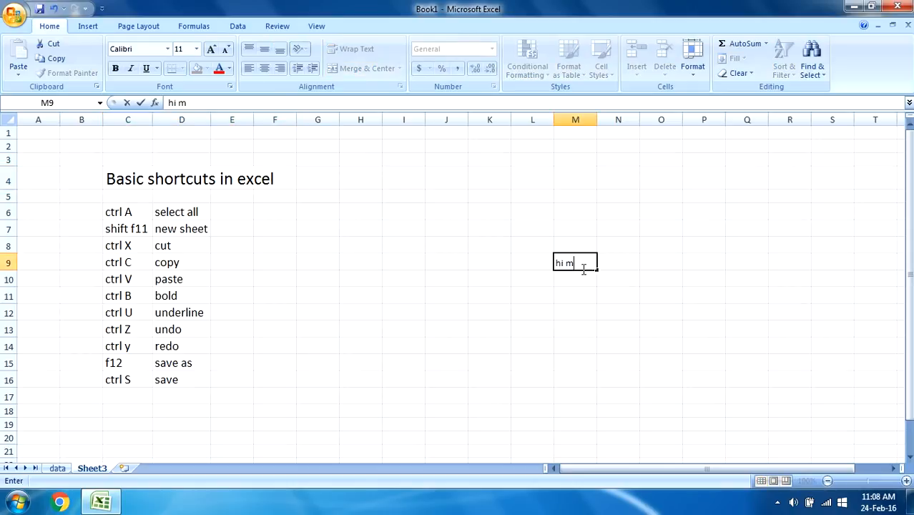
{"action": "type", "text": "ybn"}
{"action": "key", "text": "BackSpace"}
{"action": "key", "text": "BackSpace"}
{"action": "type", "text": "name is amo"}
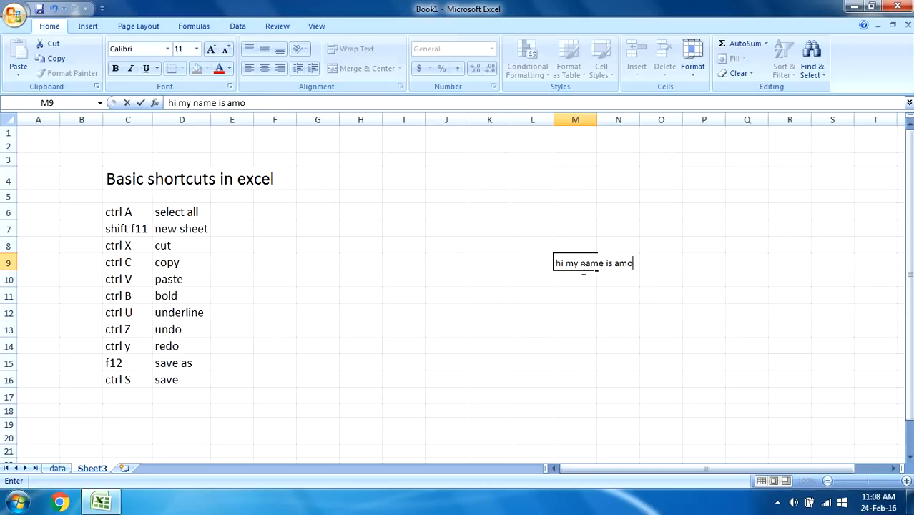
{"action": "key", "text": "BackSpace"}
{"action": "type", "text": "it"}
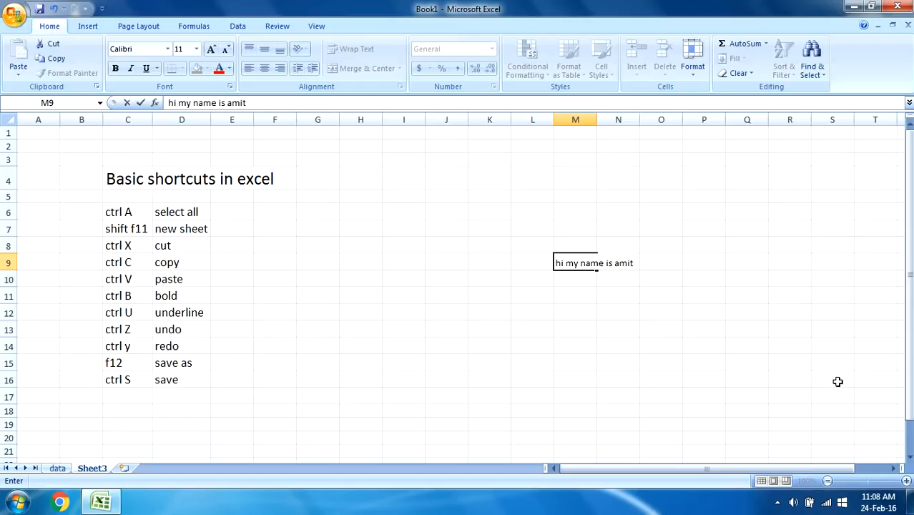
{"action": "left_click", "coordinate": [747, 379]}
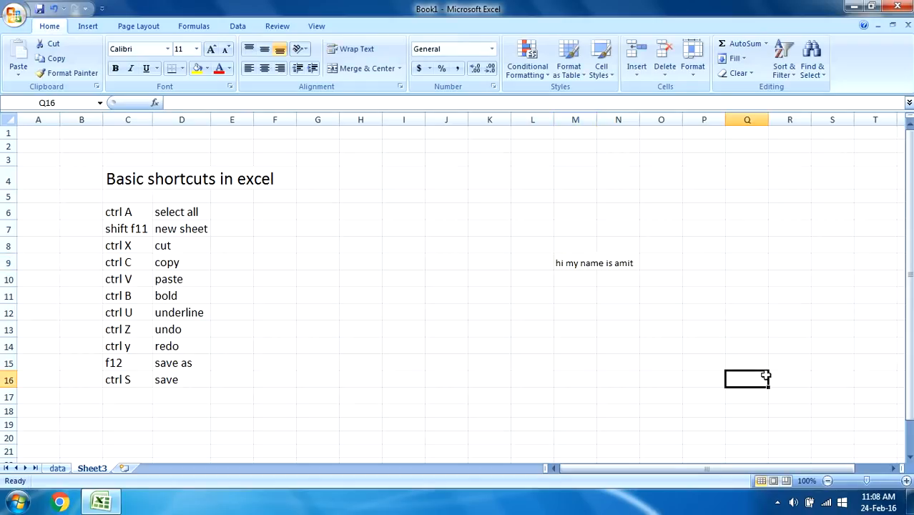
Close the workbook and reopen Book1 from the Desktop in a maximized window.
{"action": "left_click", "coordinate": [894, 7]}
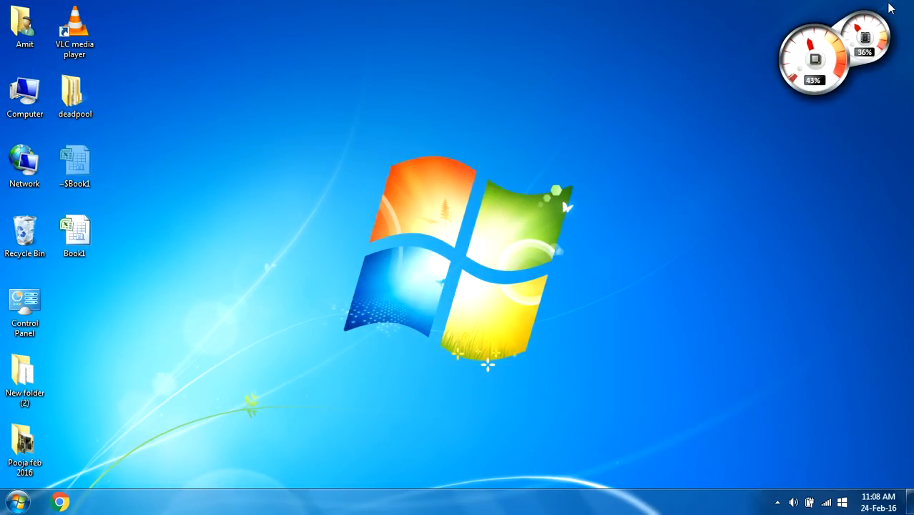
{"action": "double_click", "coordinate": [74, 232]}
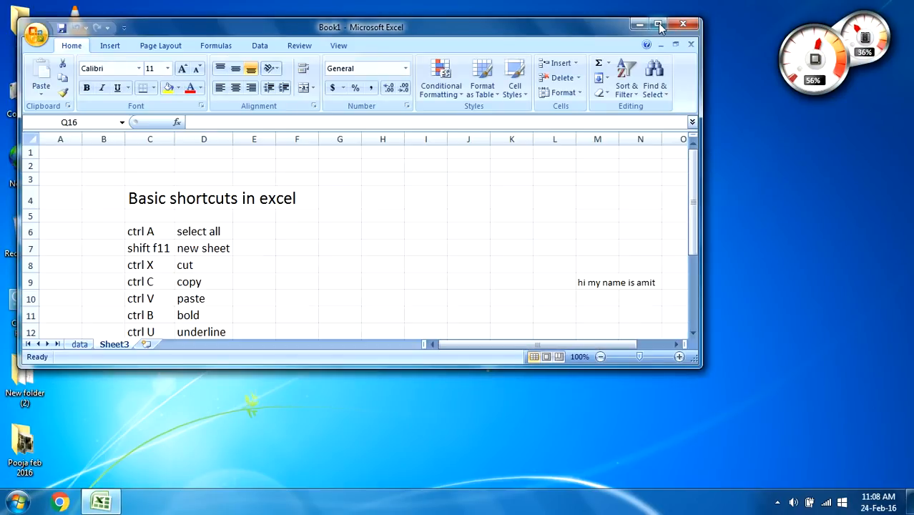
{"action": "left_click", "coordinate": [659, 23]}
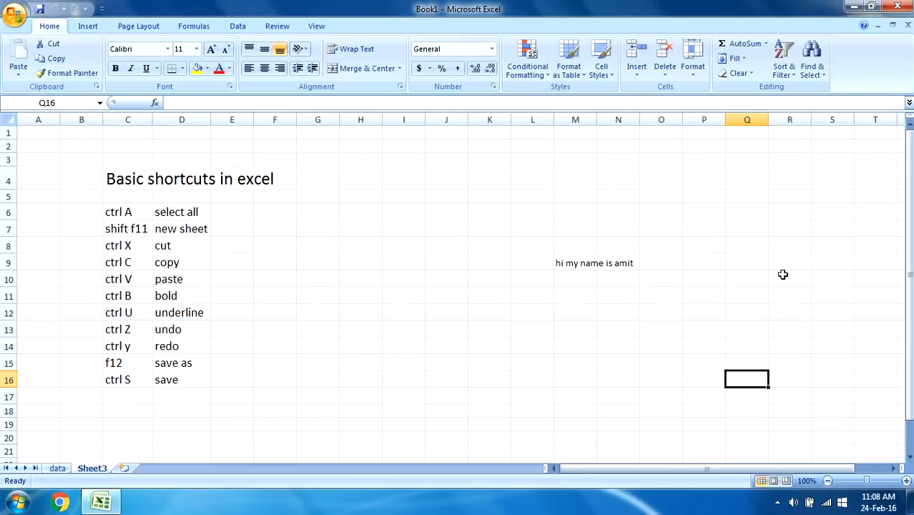
Delete the sample sentence from cell M9.
{"action": "left_click", "coordinate": [619, 265]}
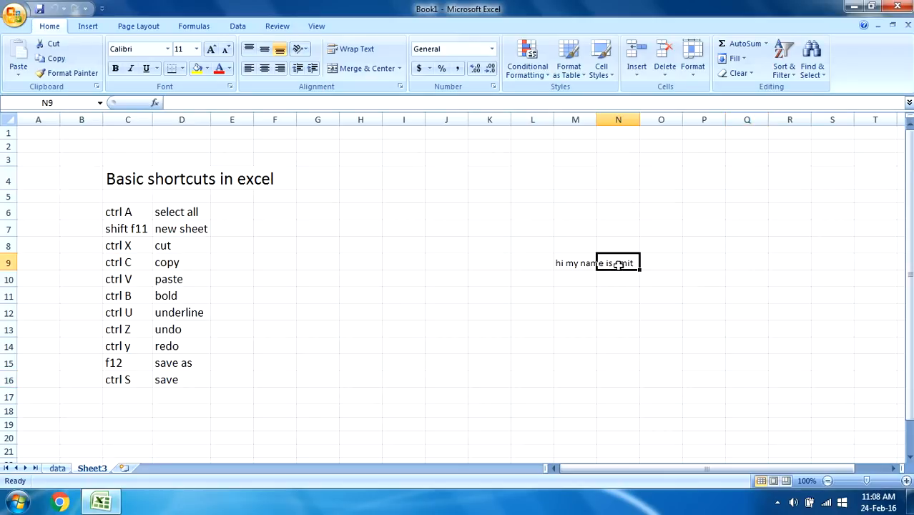
{"action": "left_click", "coordinate": [593, 264]}
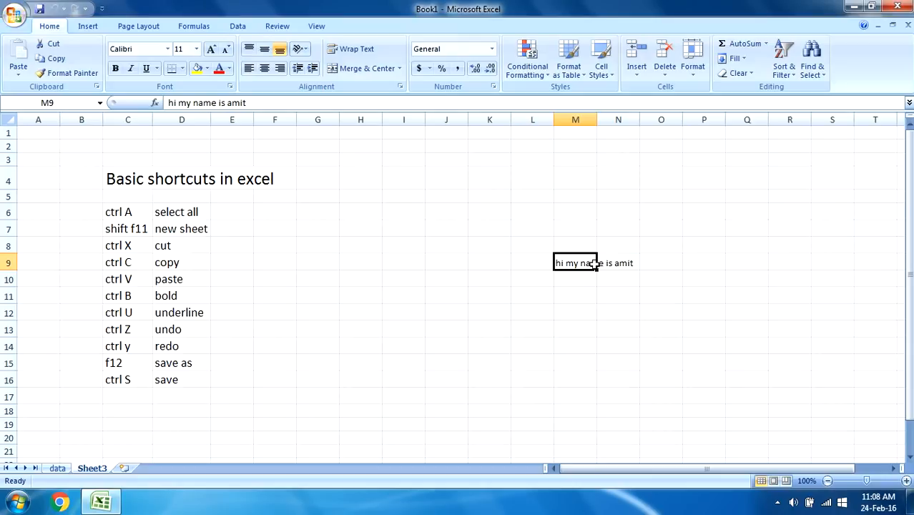
{"action": "key", "text": "Delete"}
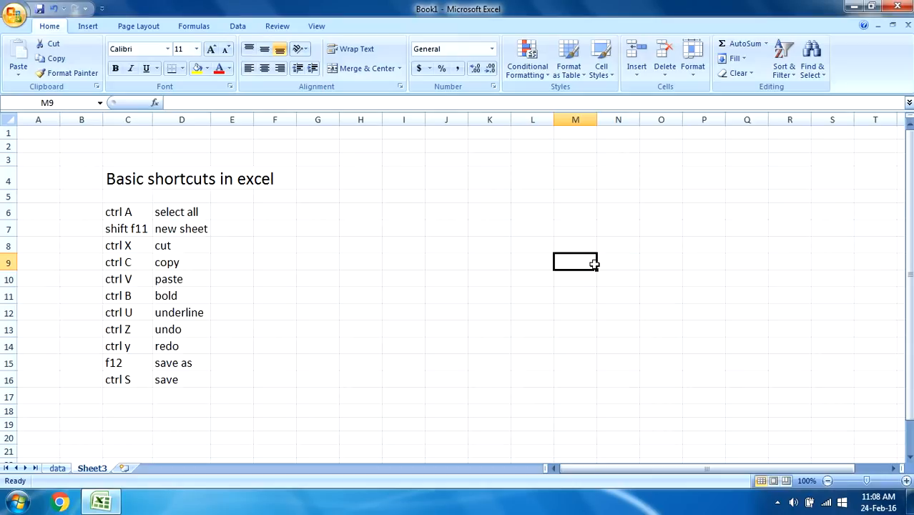